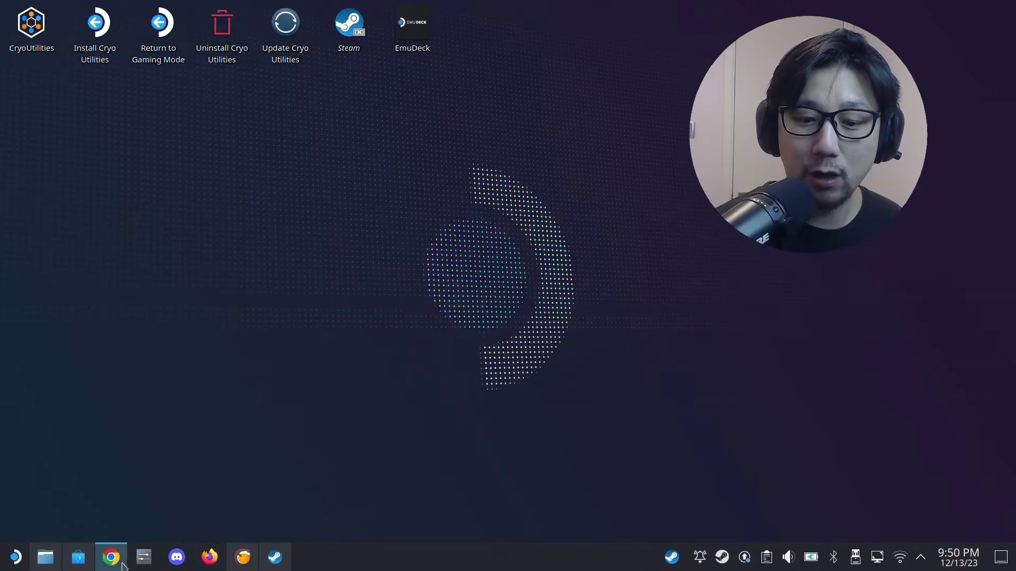
Go from the Grown Up Cooking YouTube tab back to cheatengine.org and start the installer download.
left_click(111, 557)
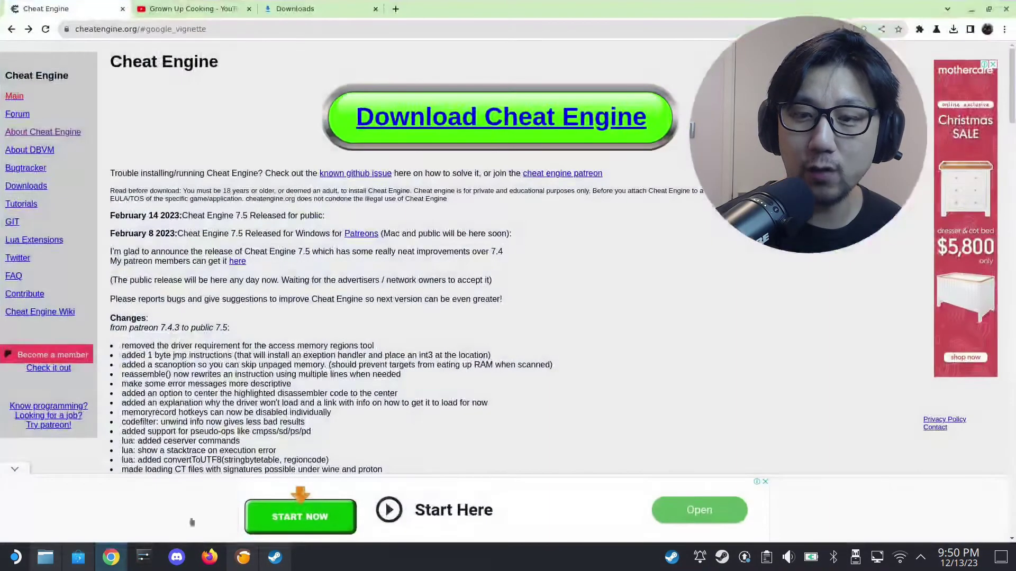
left_click(208, 8)
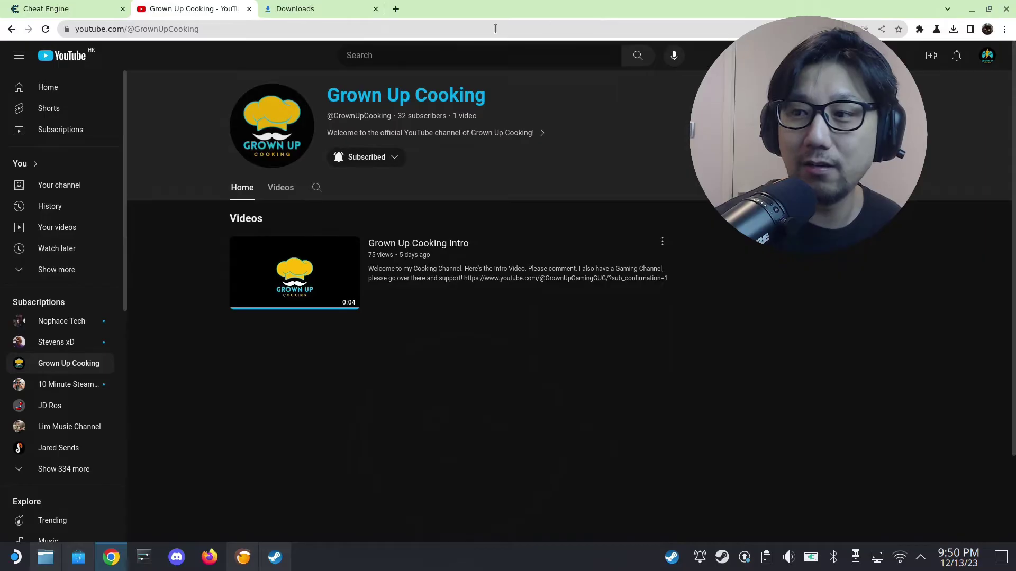
left_click(53, 9)
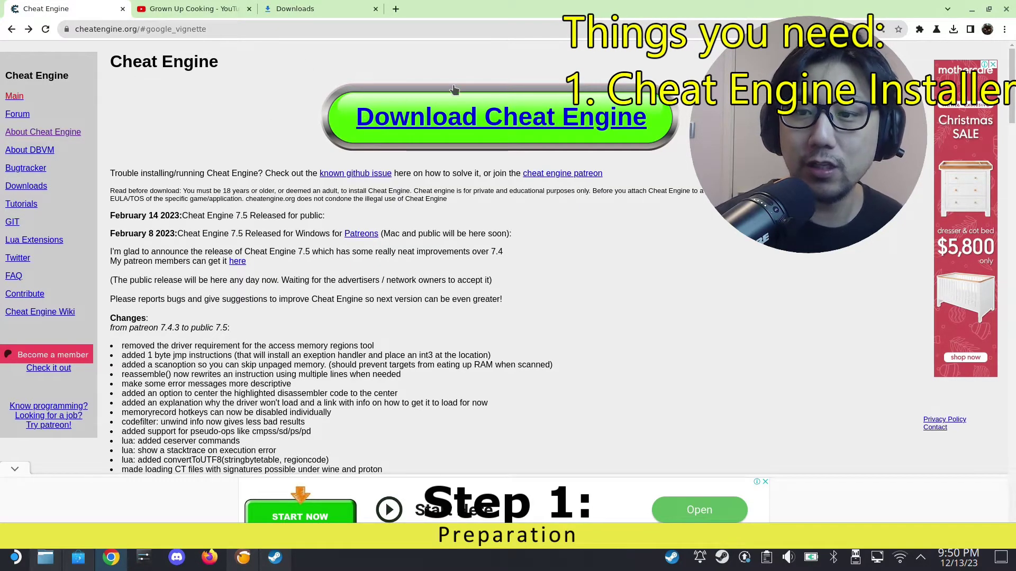
left_click(487, 122)
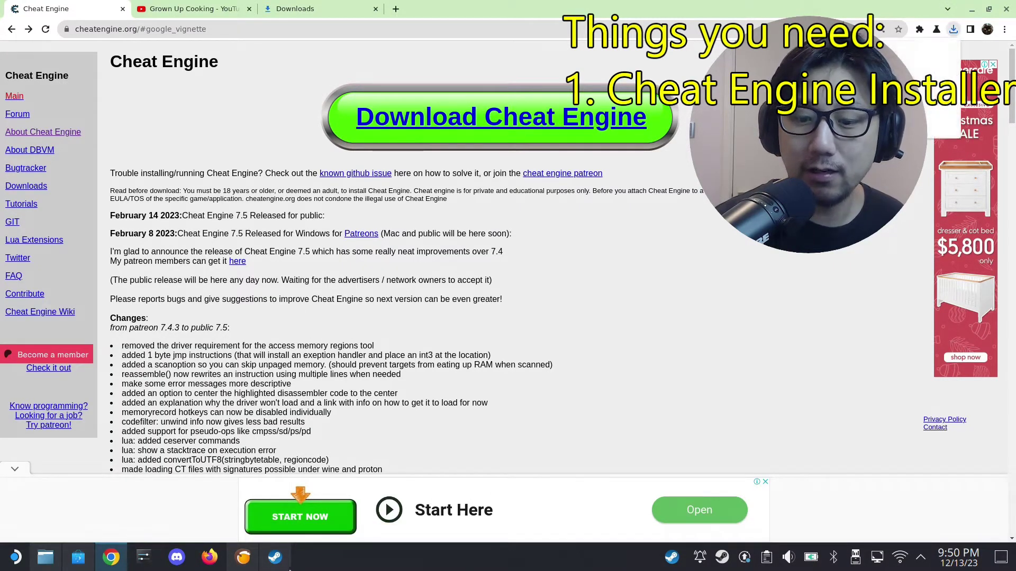
left_click(79, 558)
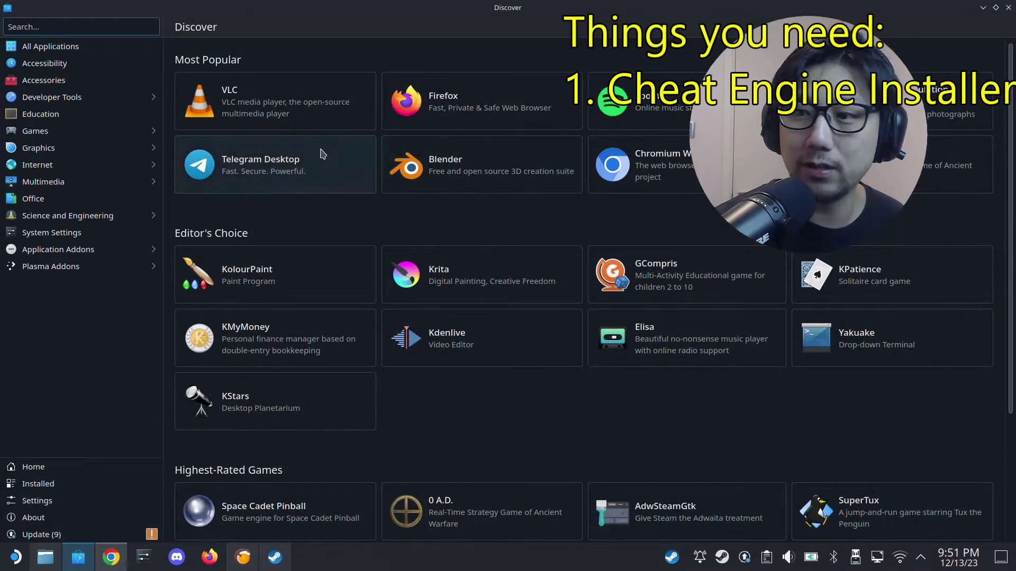
Search Discover for 'proton' and confirm ProtonUp-Qt and Protontricks are installed.
left_click(78, 557)
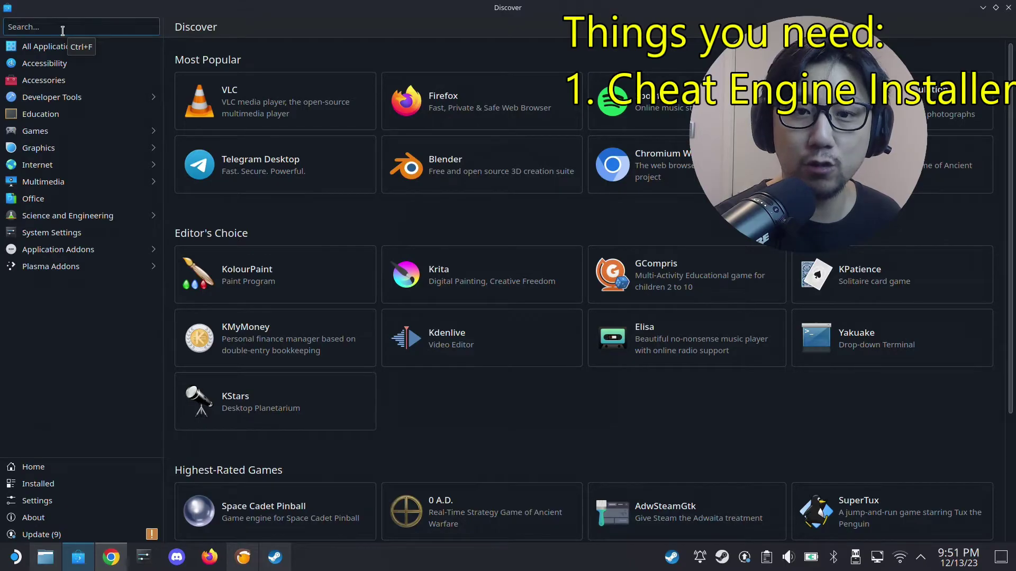
type("proton")
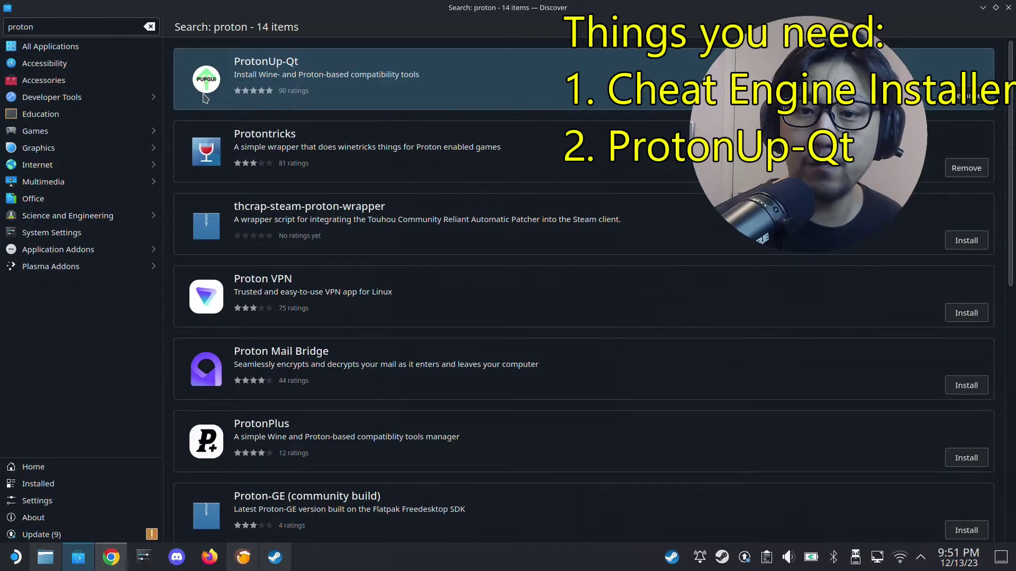
left_click(274, 98)
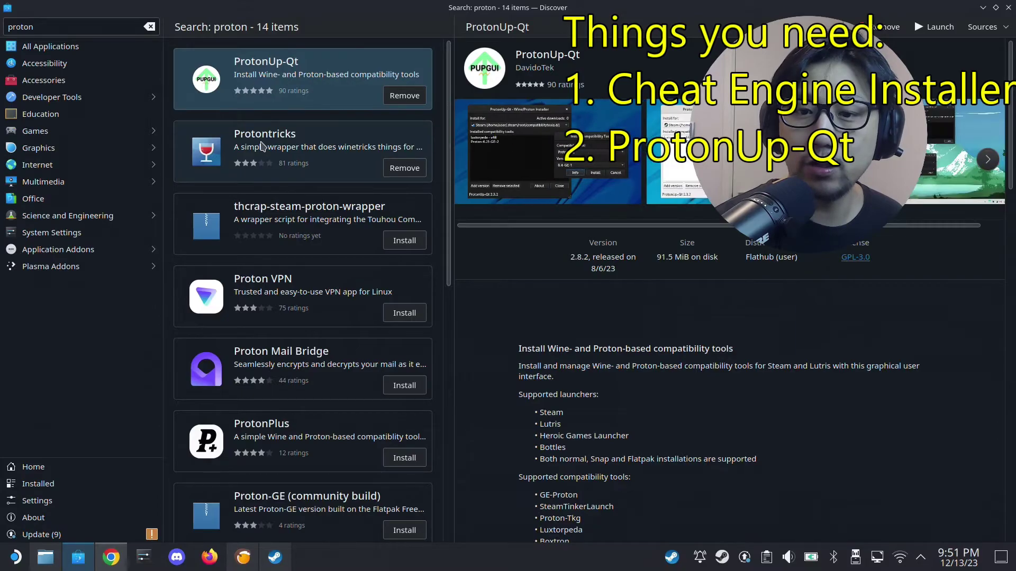
left_click(261, 148)
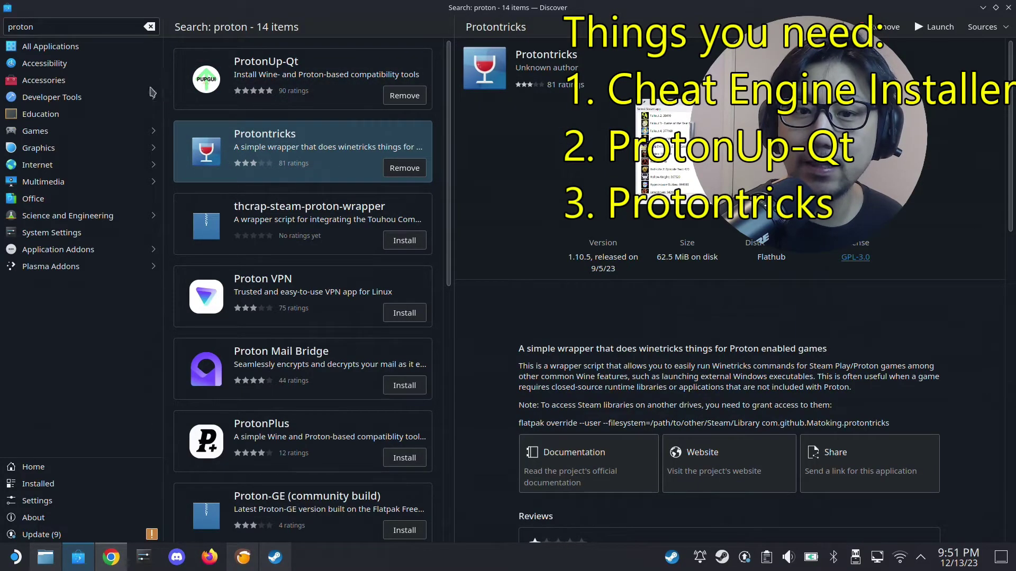
Search 'lutris', confirm Lutris is installed, then minimize Discover and Chrome.
double_click(23, 27)
type("lutris")
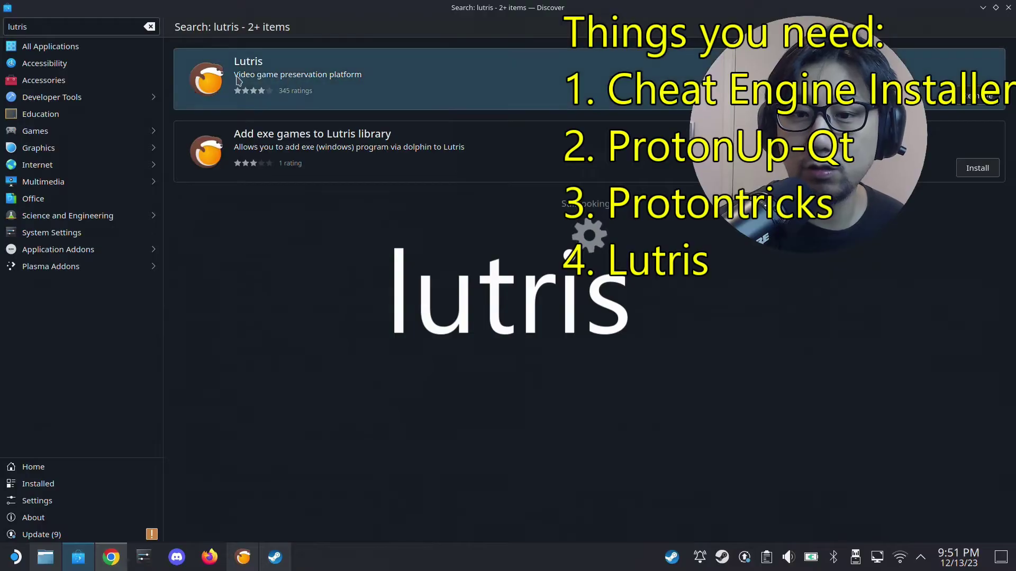
left_click(281, 100)
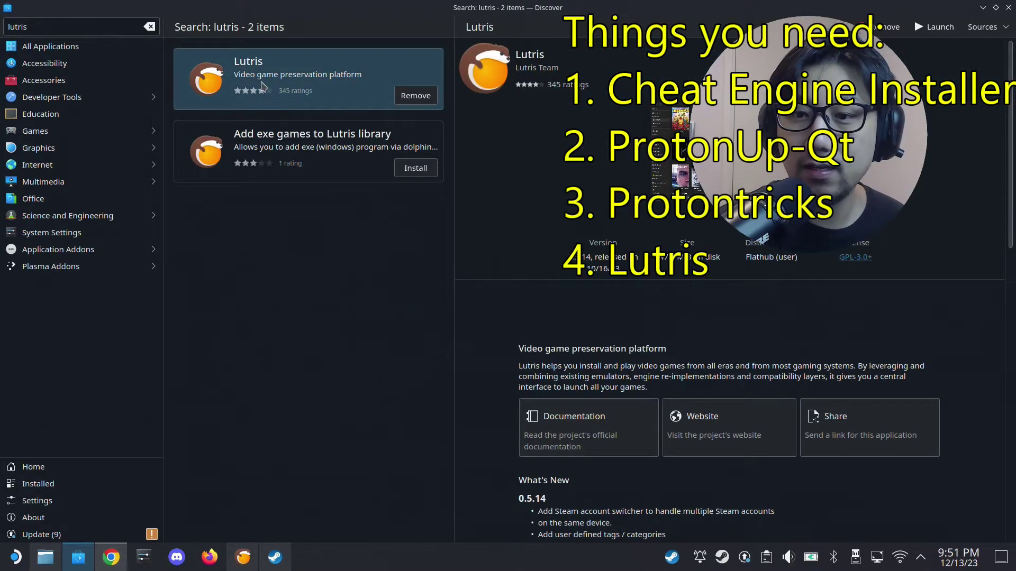
left_click(984, 7)
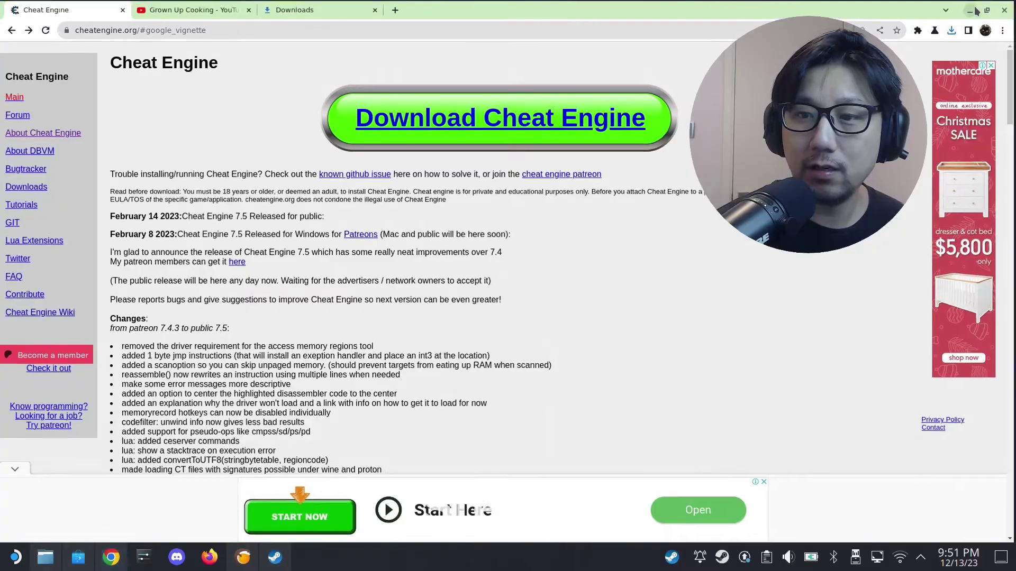
left_click(973, 10)
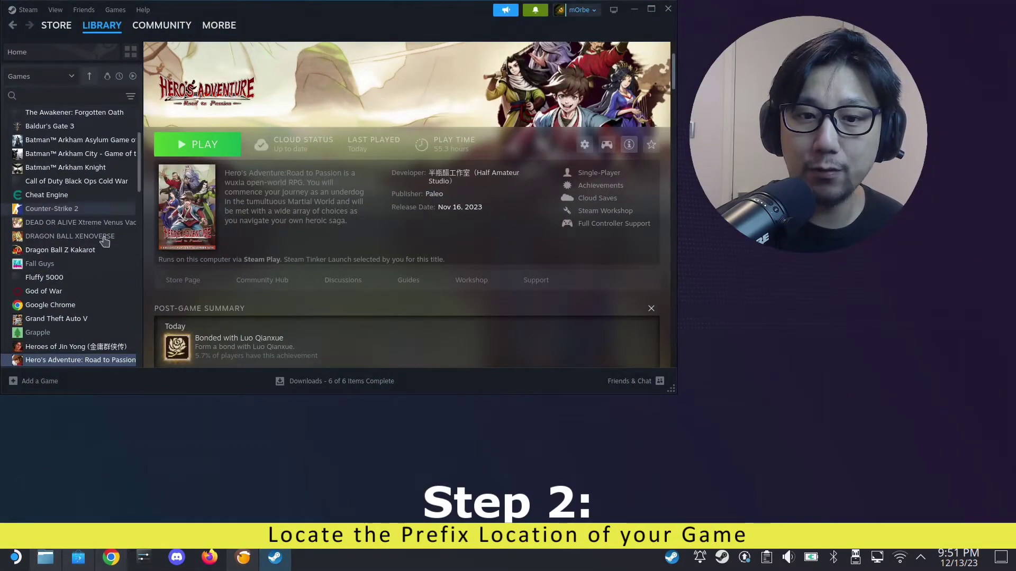
Scroll the Steam library to Hero's Adventure: Road to Passion.
scroll(104, 240, "down", 3)
scroll(386, 216, "up", 2)
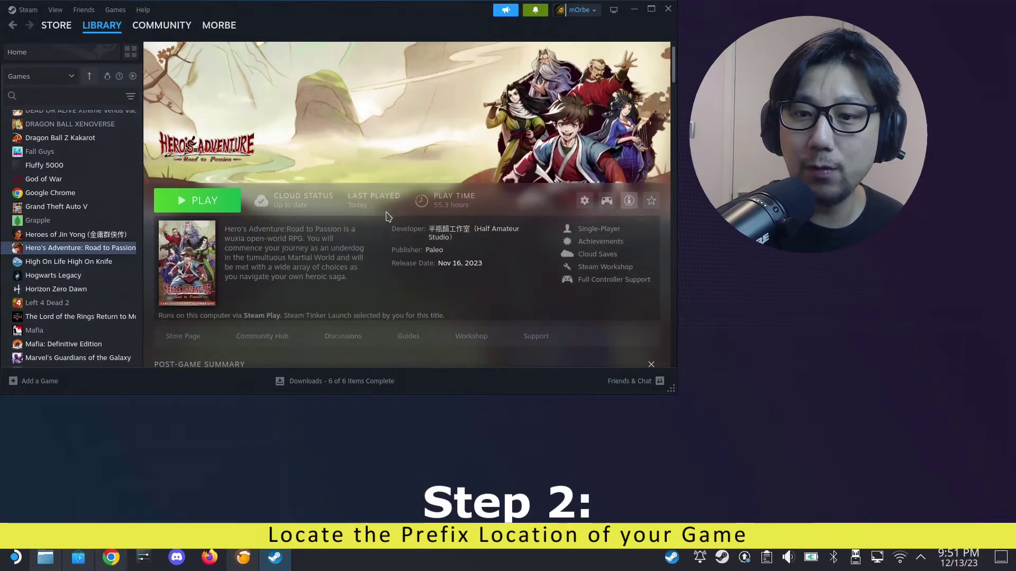
scroll(387, 216, "up", 1)
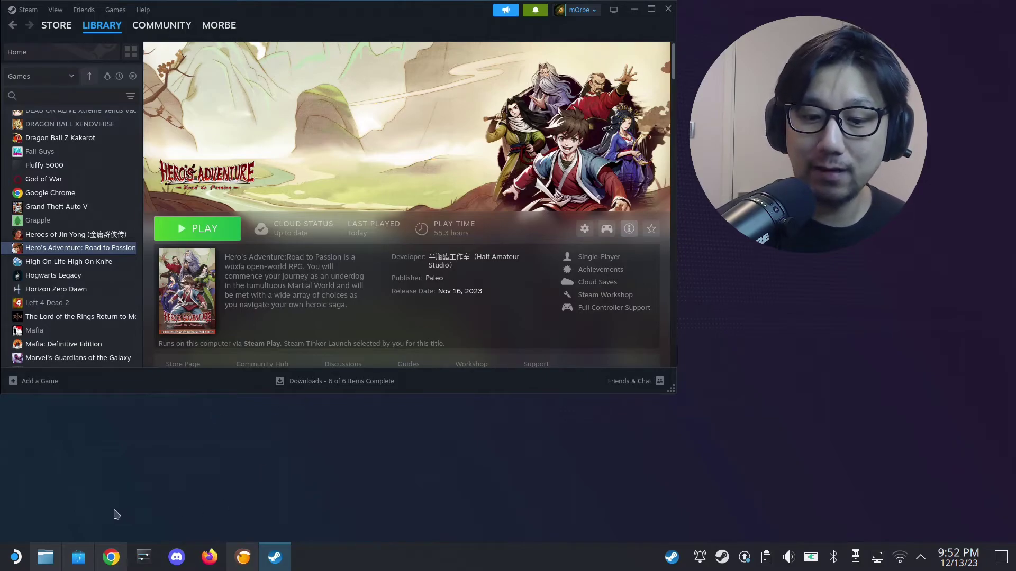
Launch Protontricks and find the app ID 1948980 for 大侠立志传: 碧血丹心.
left_click(15, 557)
left_click(170, 289)
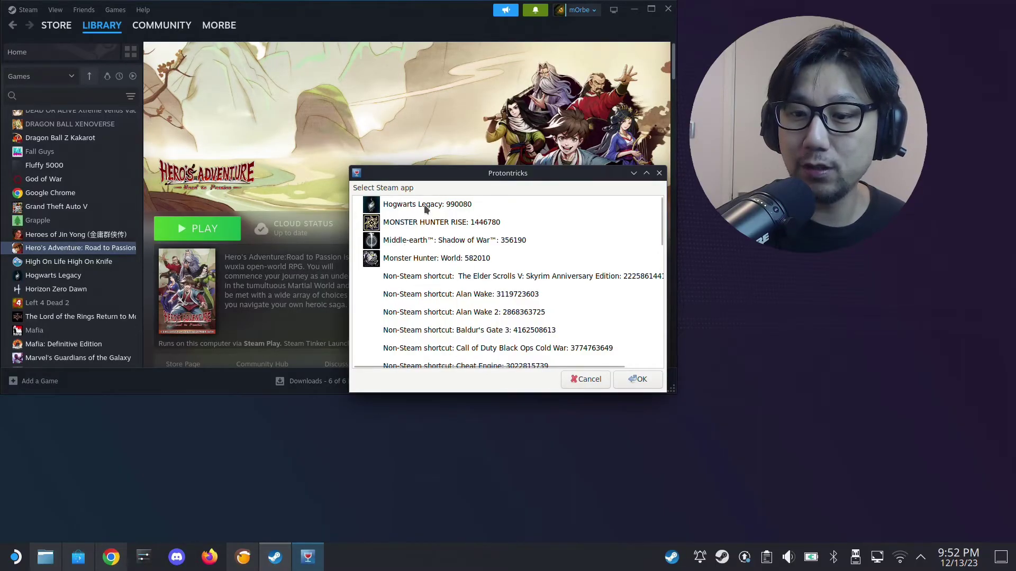
scroll(410, 246, "down", 5)
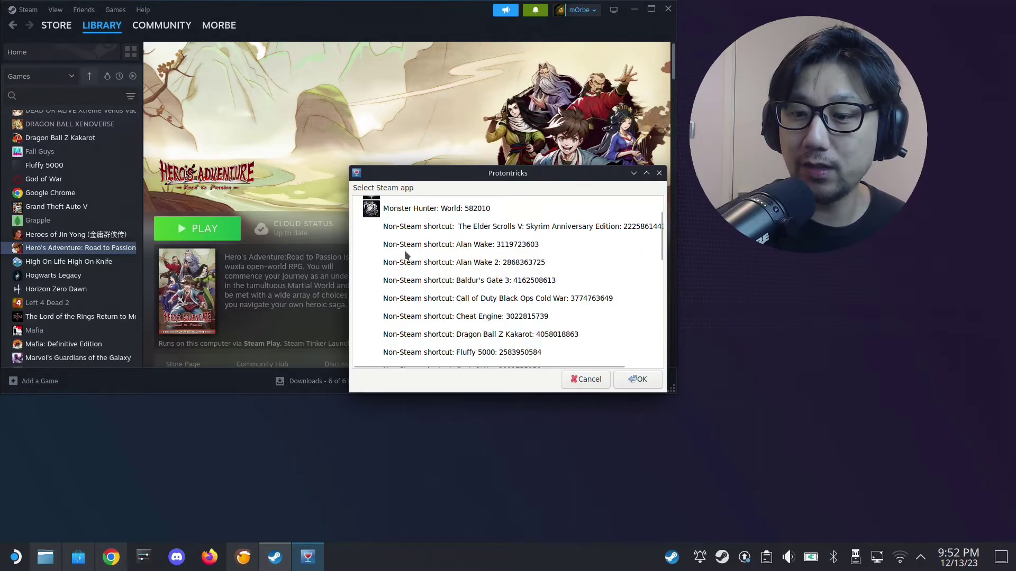
scroll(435, 242, "down", 3)
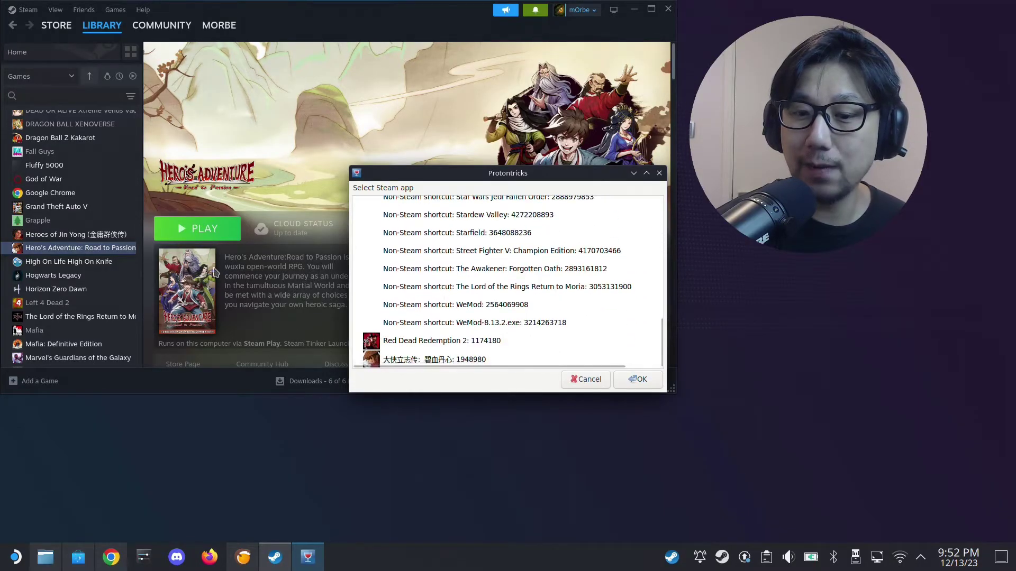
left_click(459, 360)
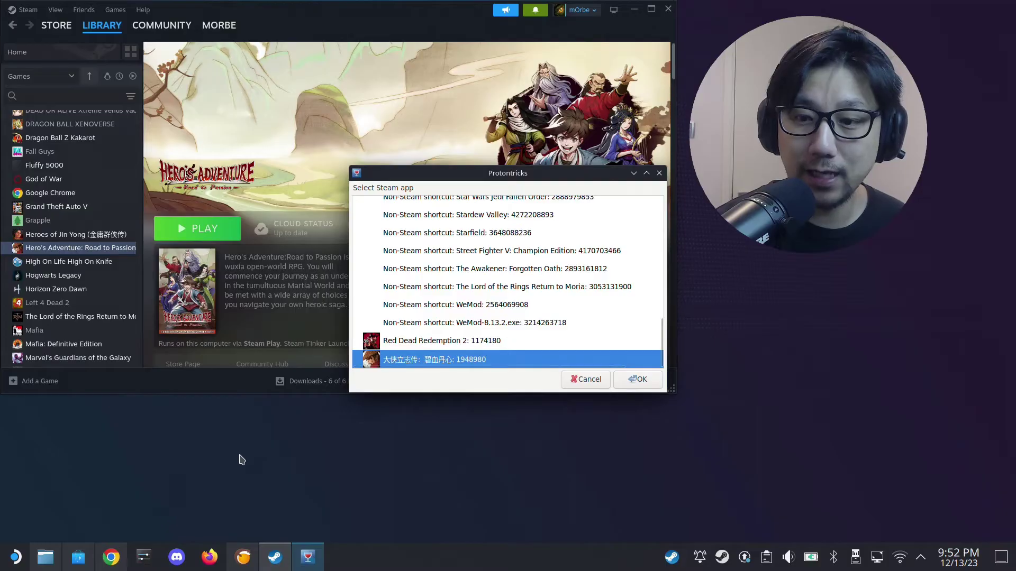
left_click(57, 564)
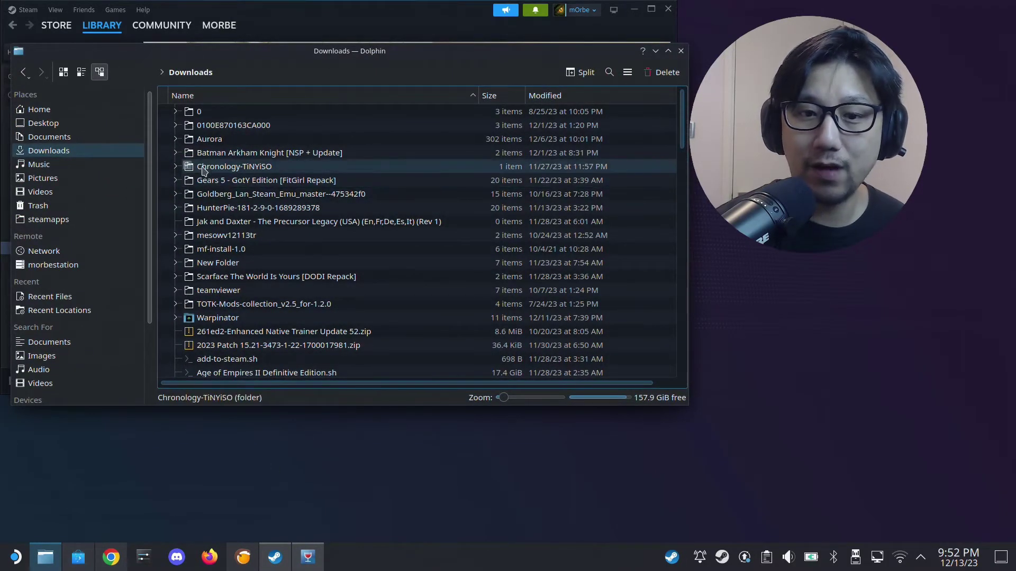
Show hidden files in Dolphin and open ~/.steam/steam/steamapps/compatdata.
left_click(64, 109)
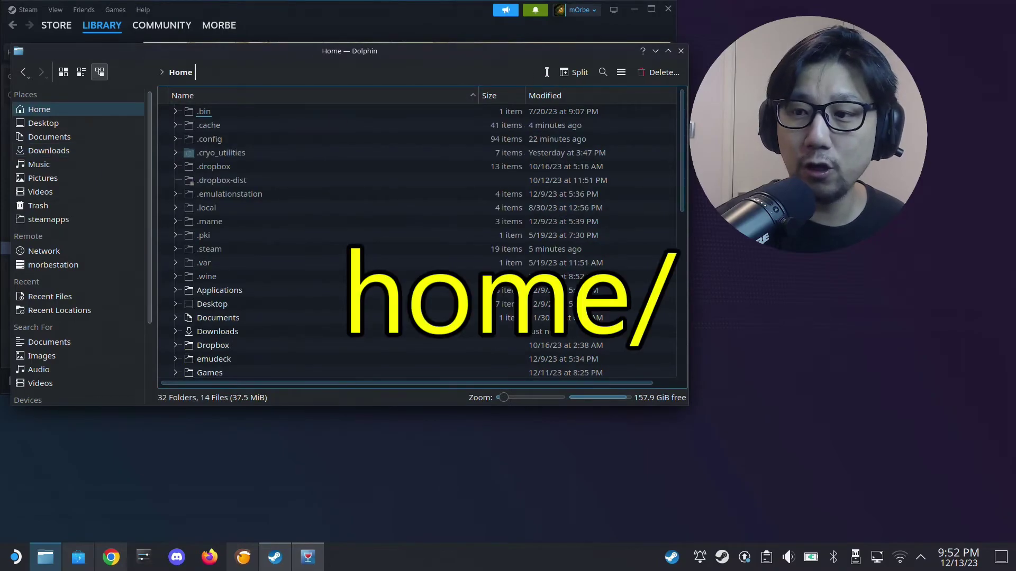
left_click(622, 73)
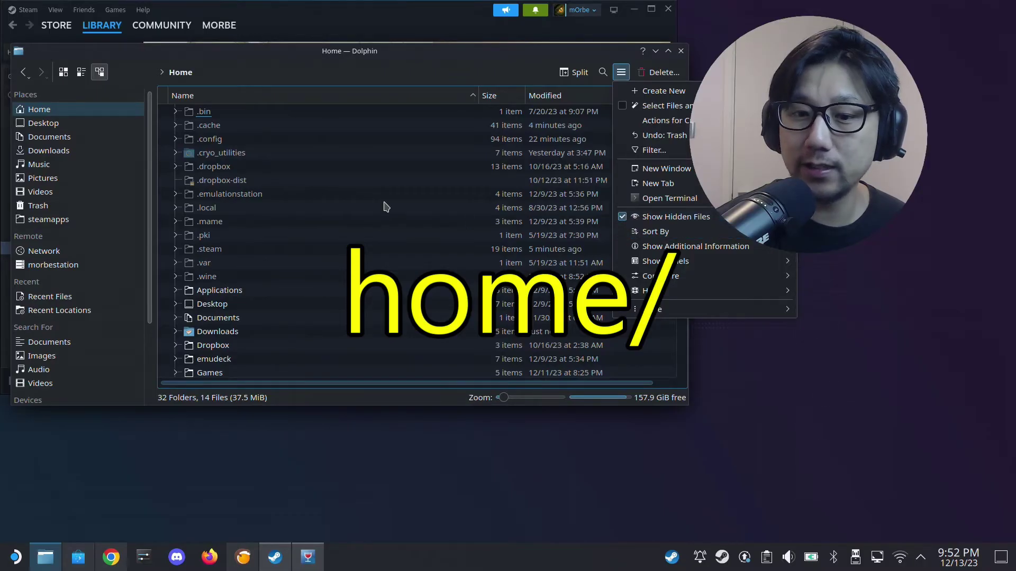
left_click(360, 203)
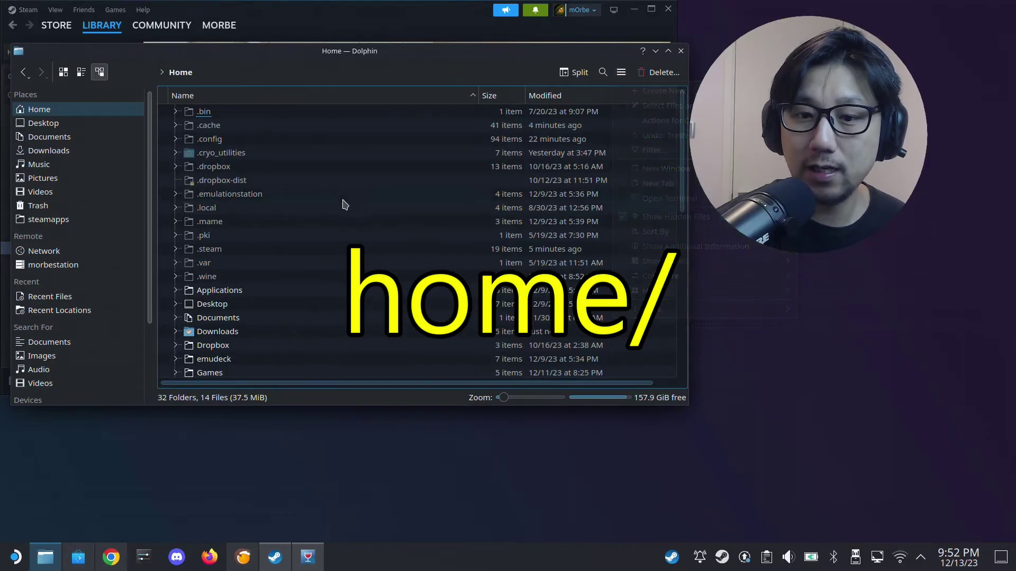
left_click(211, 250)
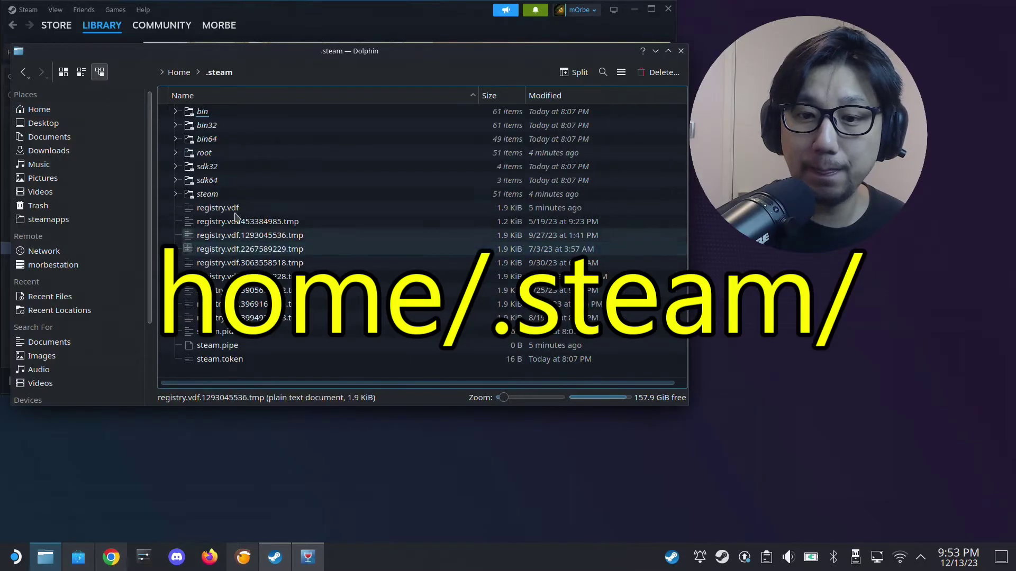
left_click(207, 194)
scroll(196, 228, "down", 2)
scroll(211, 230, "down", 2)
left_click(217, 286)
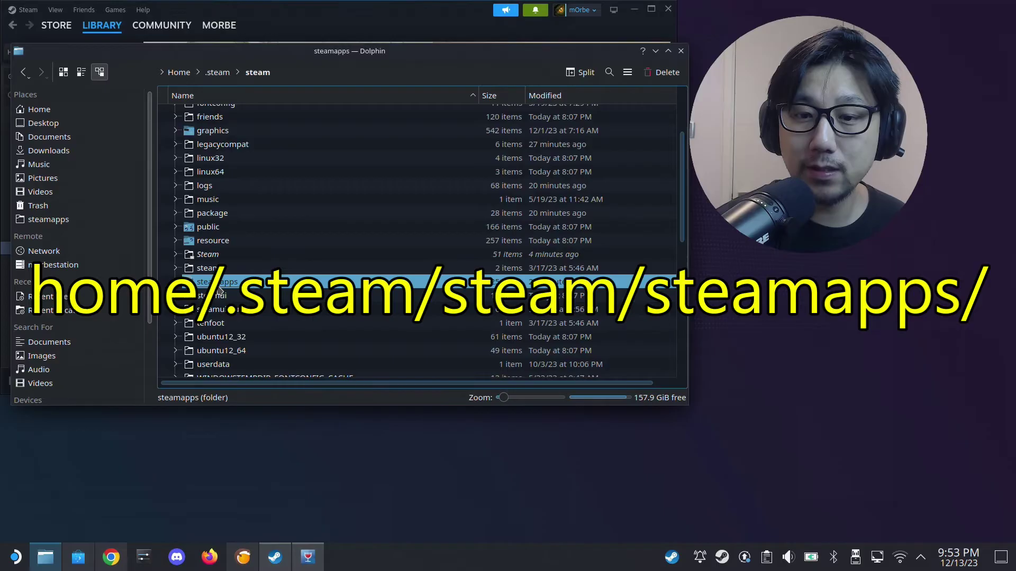
left_click(233, 126)
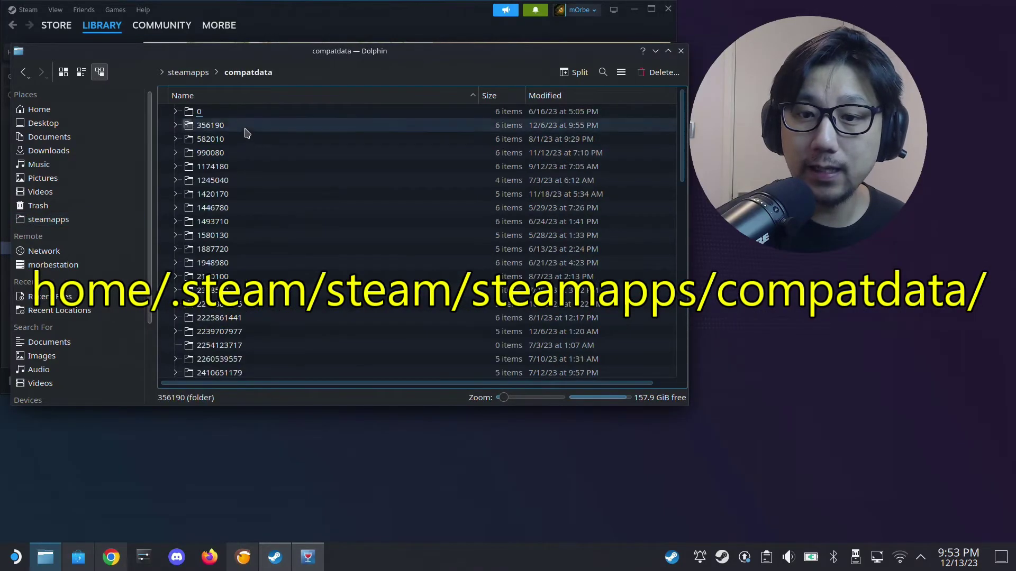
Open the 1948980 folder's pfx prefix and show its full path in the address bar.
left_click(308, 557)
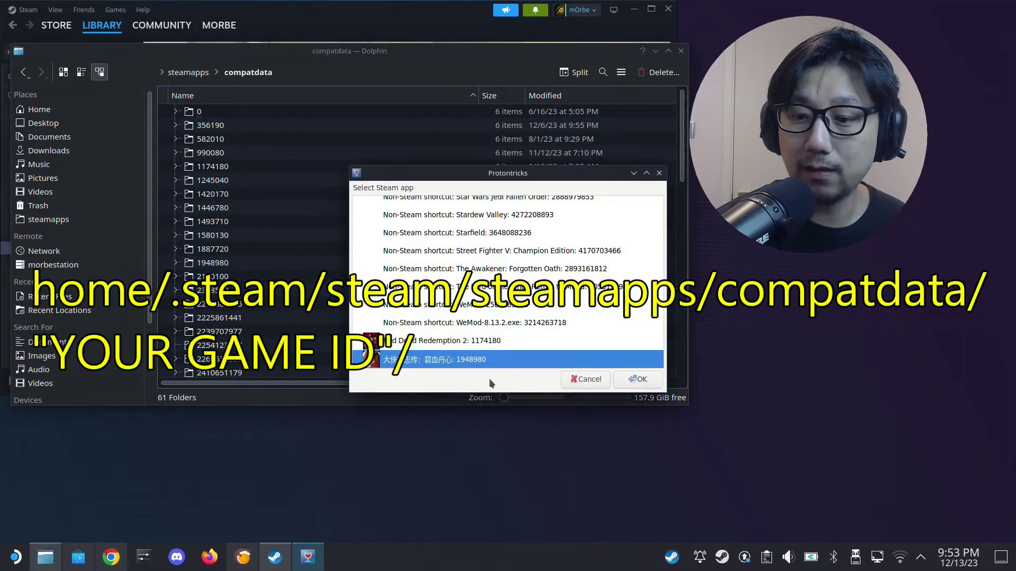
left_click(231, 266)
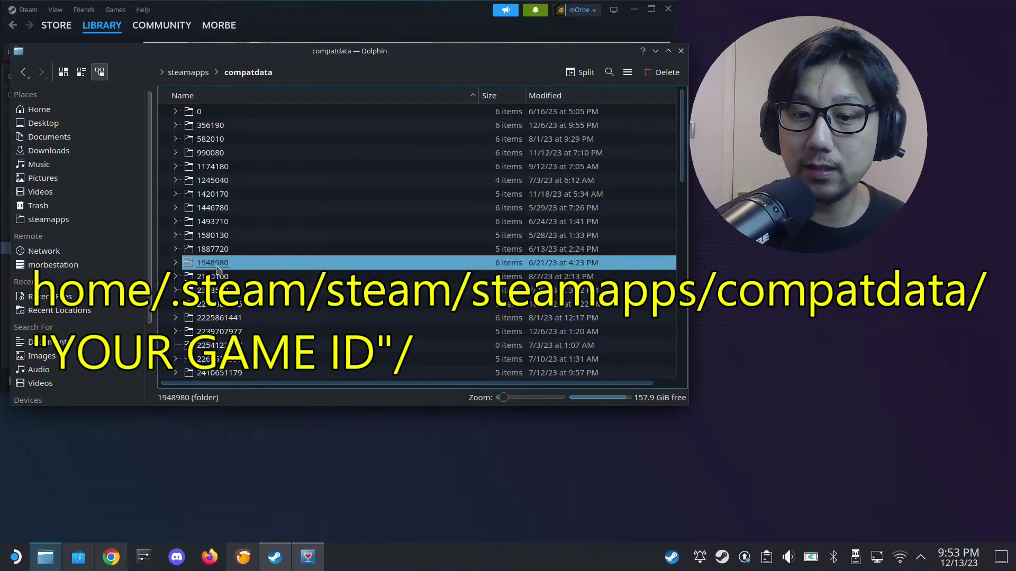
double_click(216, 266)
double_click(206, 126)
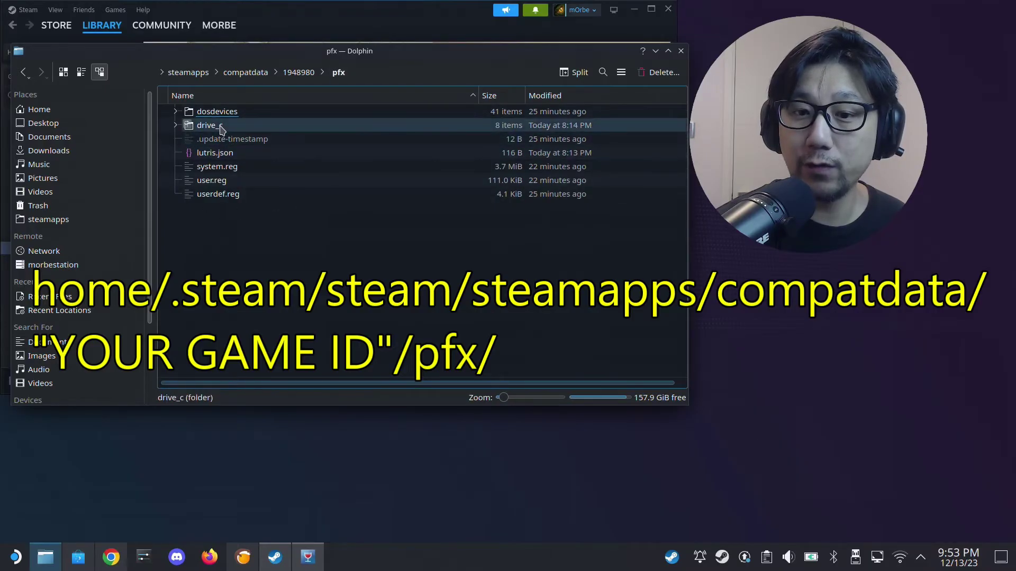
double_click(220, 127)
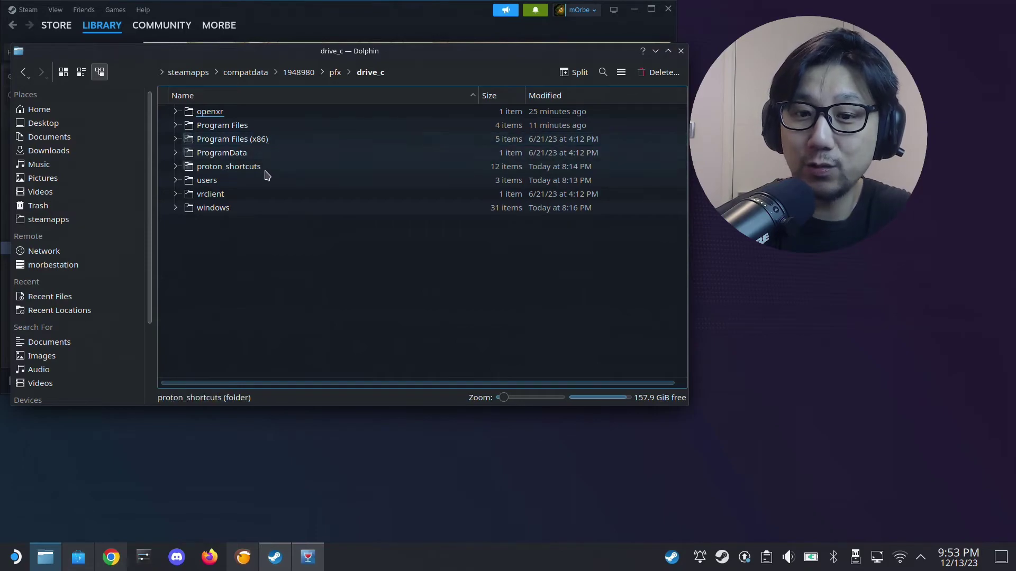
left_click(335, 72)
left_click(364, 74)
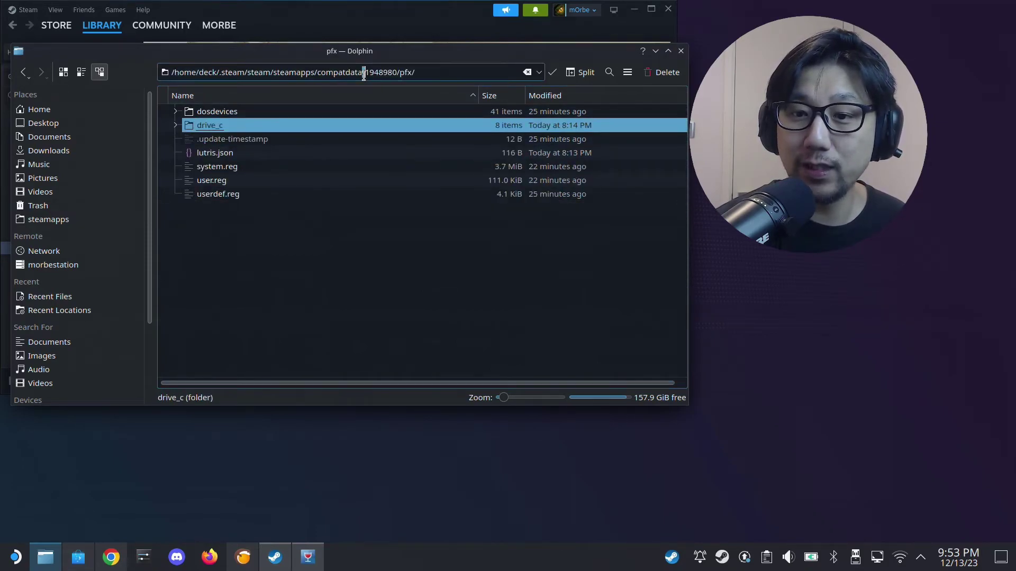
triple_click(418, 72)
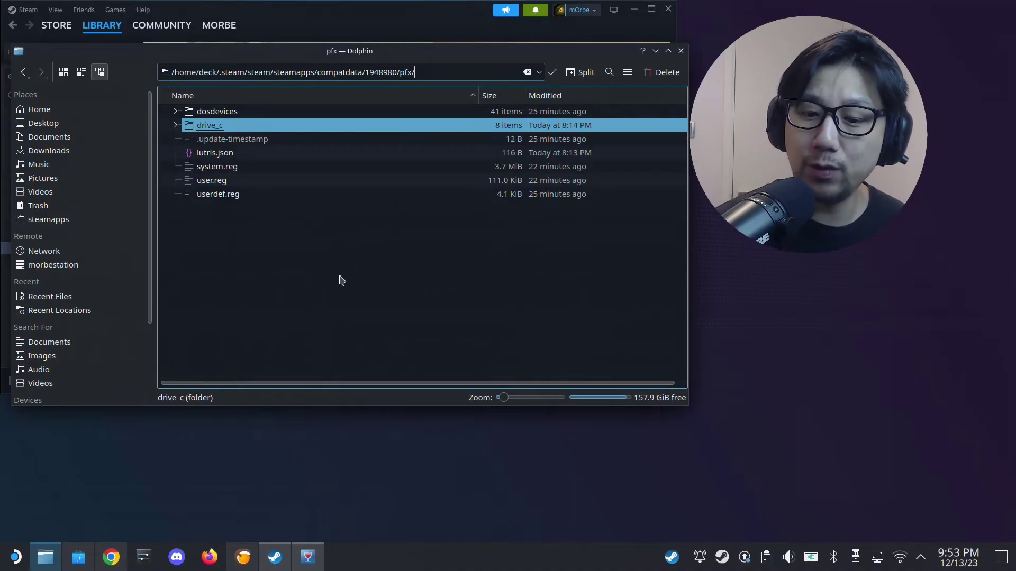
left_click(242, 559)
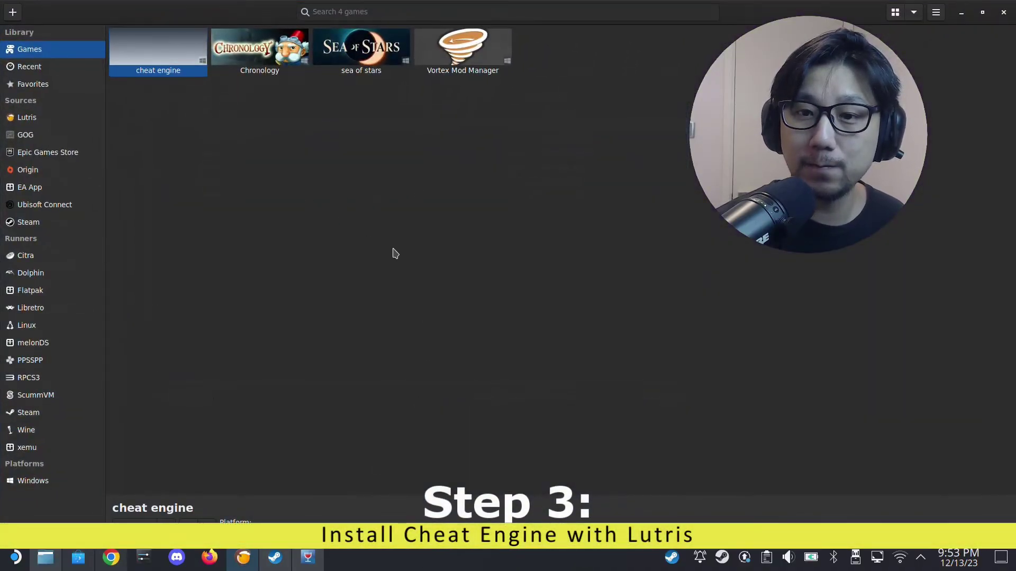
Uninstall the cheat engine entry in Lutris.
right_click(196, 75)
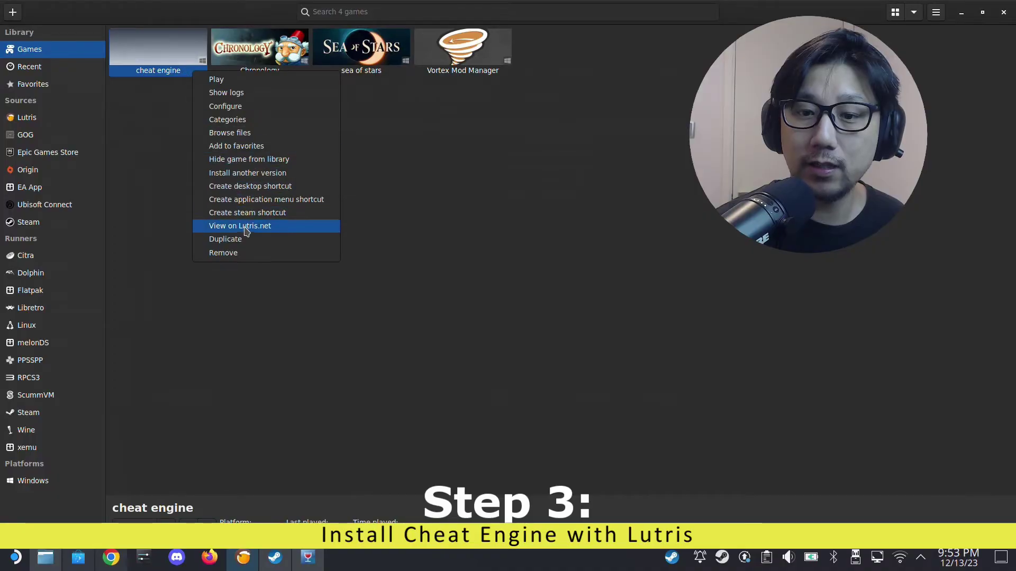
left_click(258, 252)
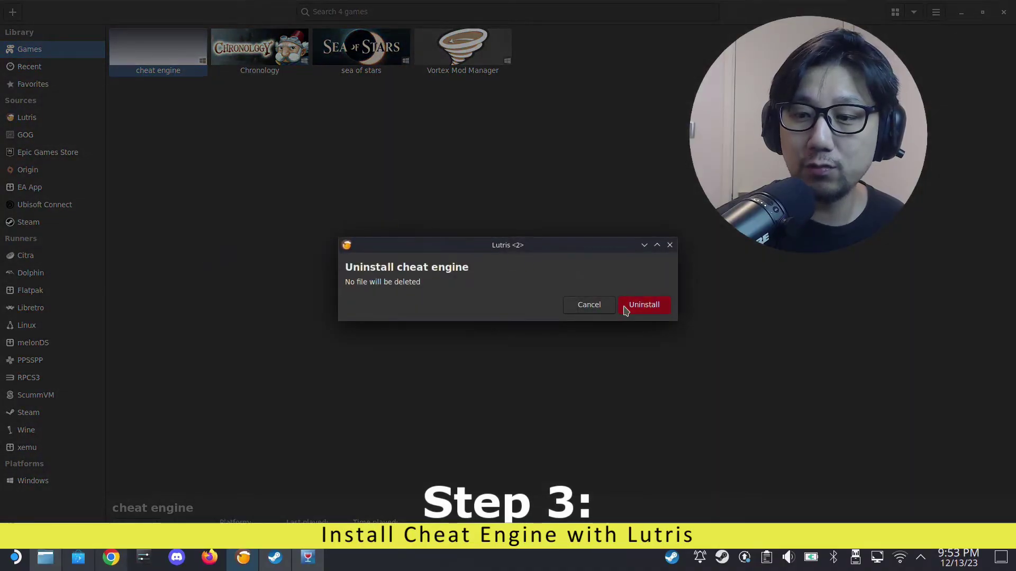
left_click(641, 310)
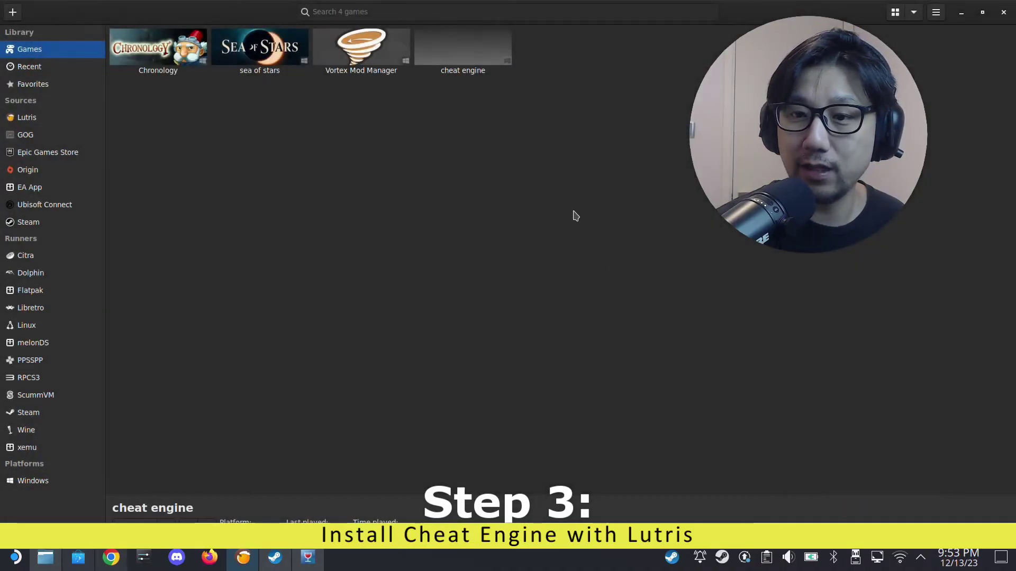
Remove the uninstalled cheat engine entry from the Lutris library.
right_click(461, 61)
left_click(501, 105)
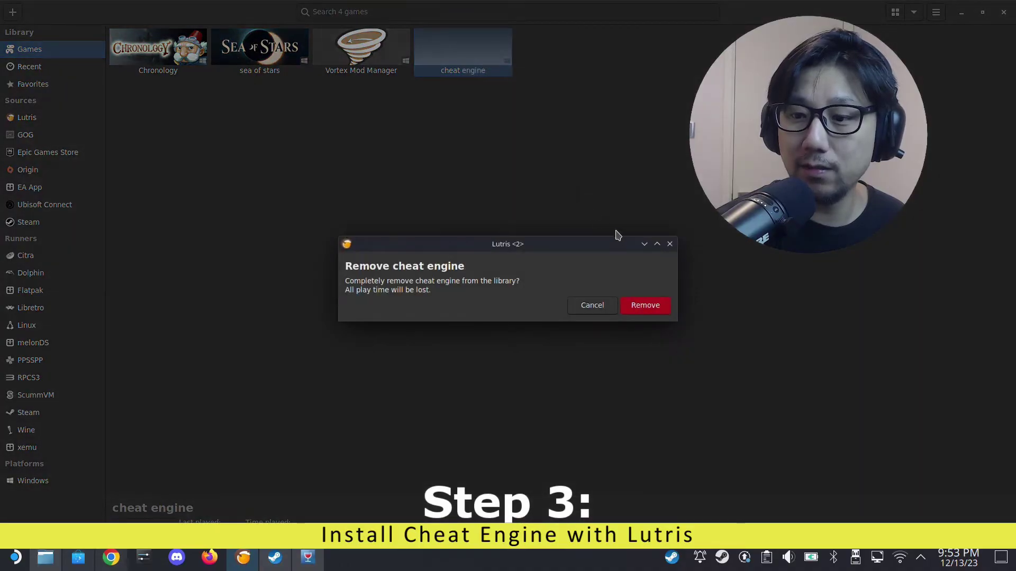
left_click(659, 312)
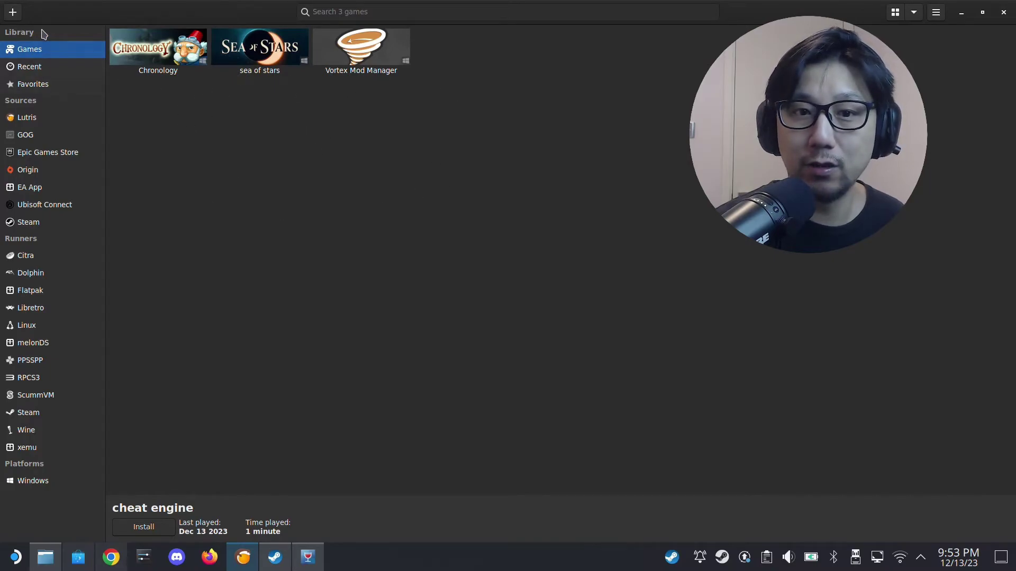
Add a locally installed game named cheat engine that uses the Wine runner.
left_click(17, 16)
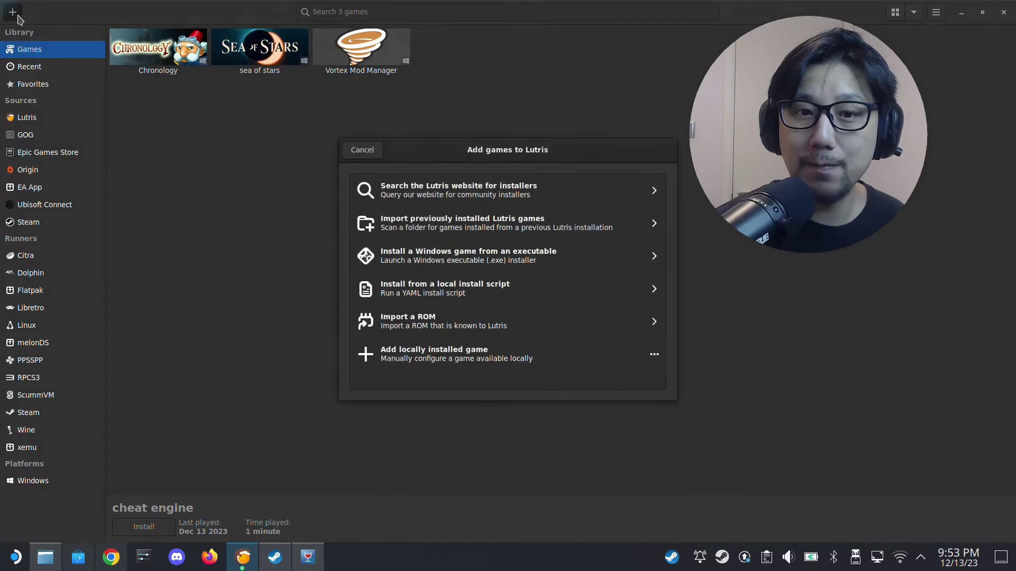
left_click(378, 340)
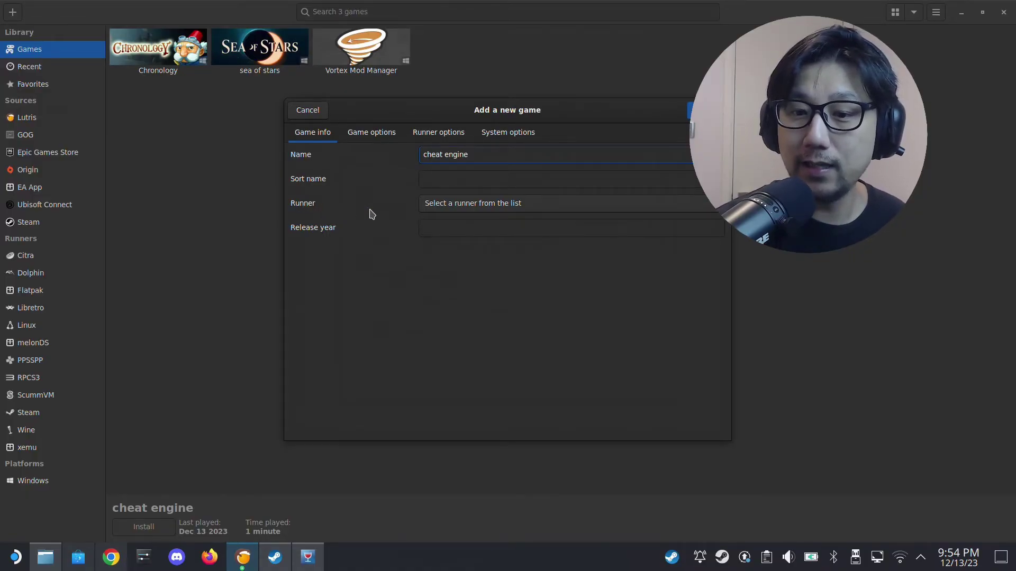
left_click(453, 205)
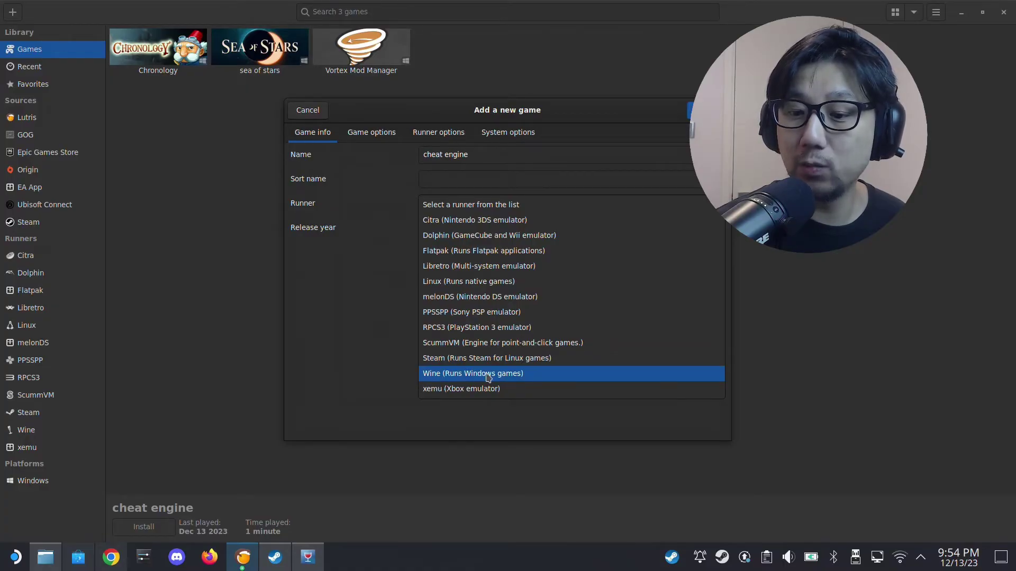
left_click(533, 377)
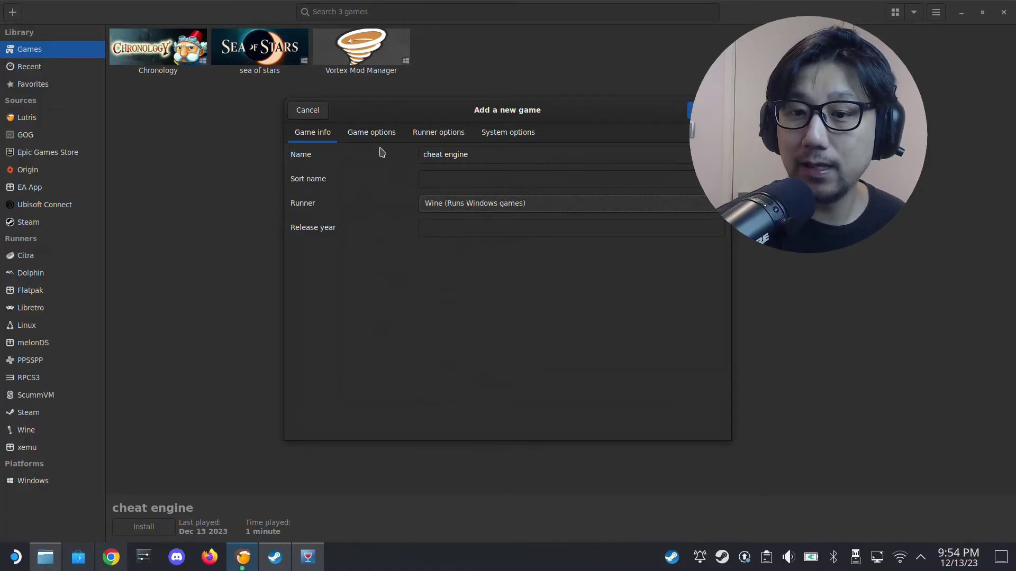
left_click(372, 133)
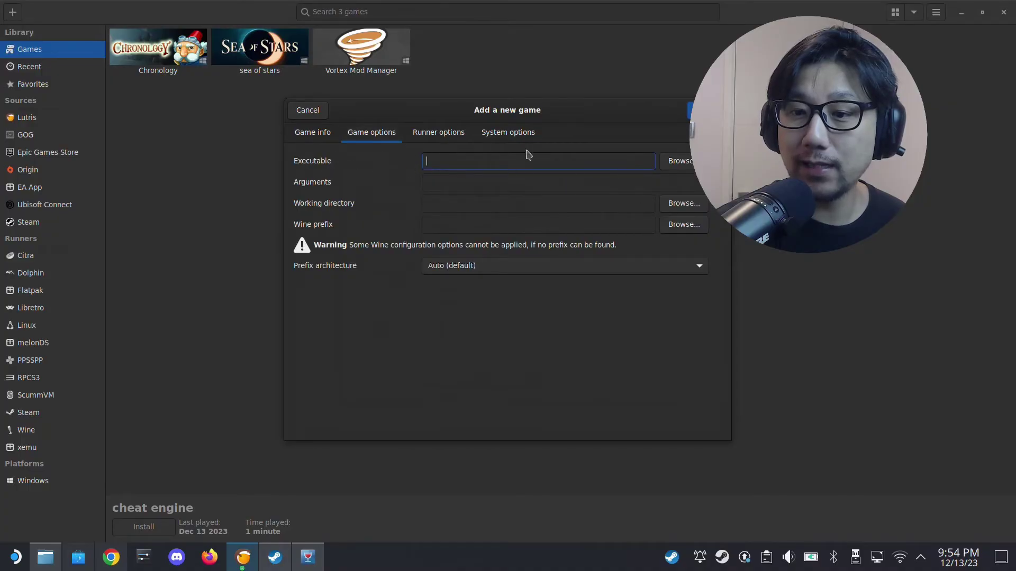
left_click(678, 161)
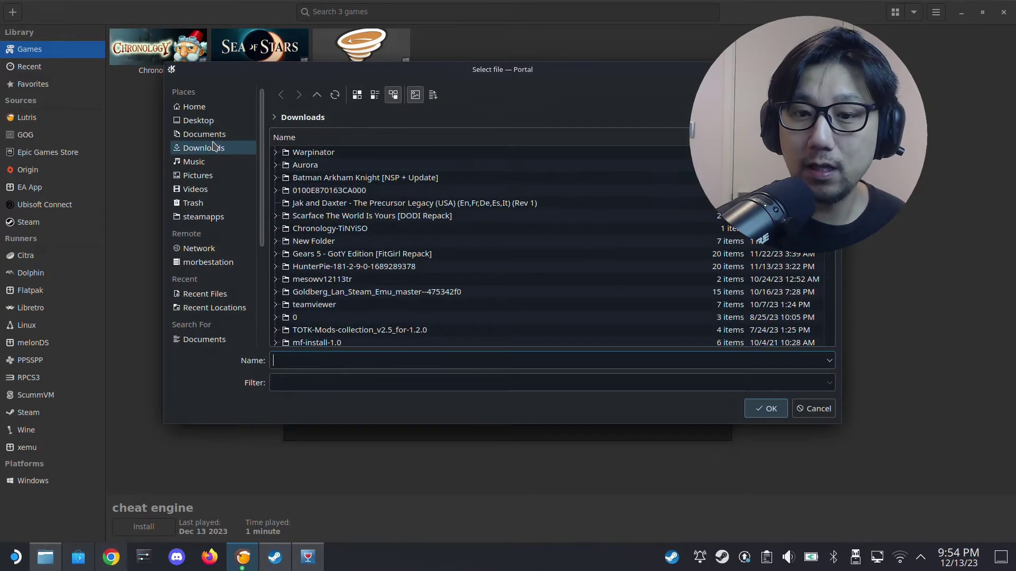
Choose CheatEngine75.exe from Downloads as the game's executable.
scroll(355, 268, "down", 10)
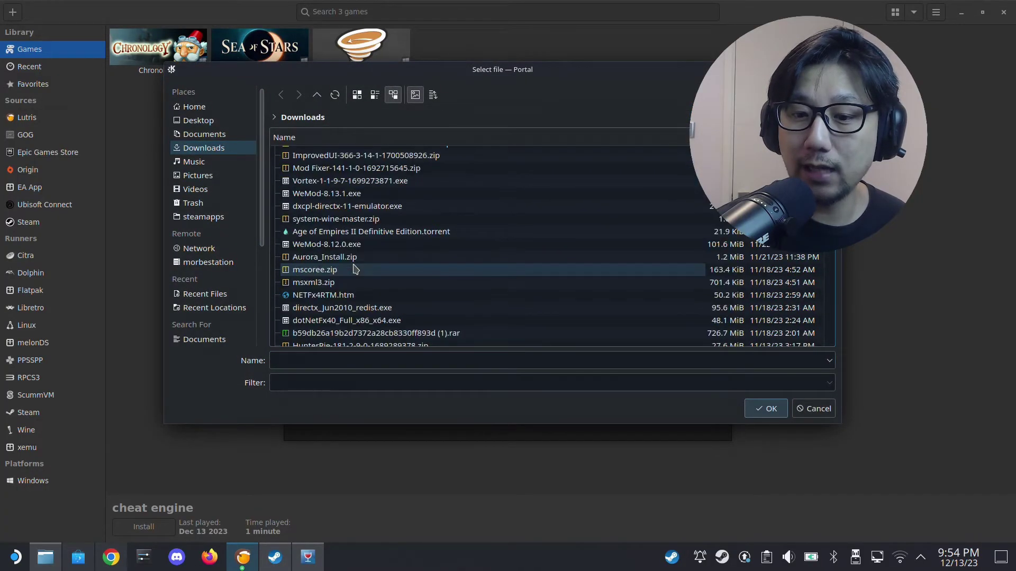
scroll(349, 269, "up", 8)
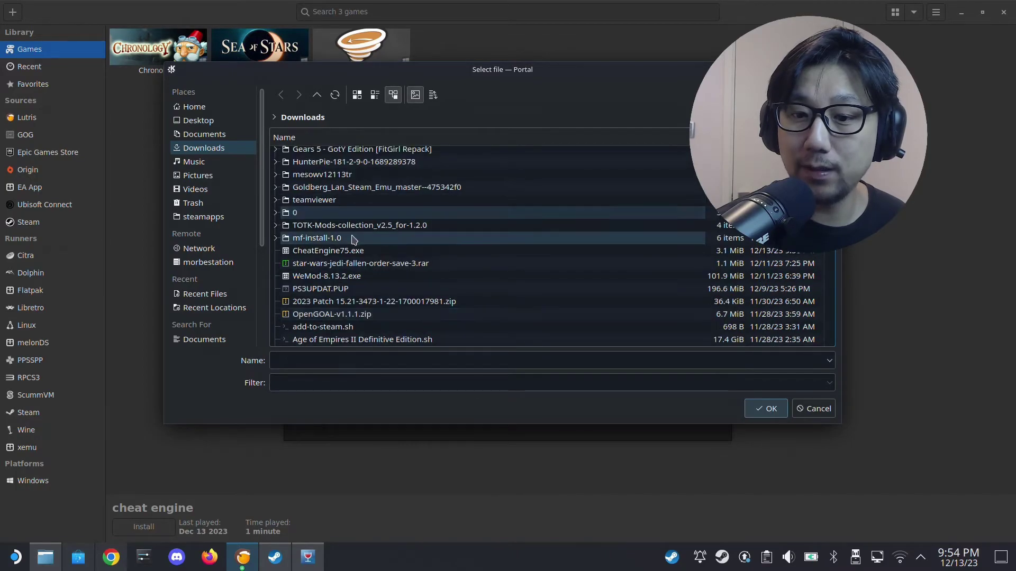
left_click(338, 251)
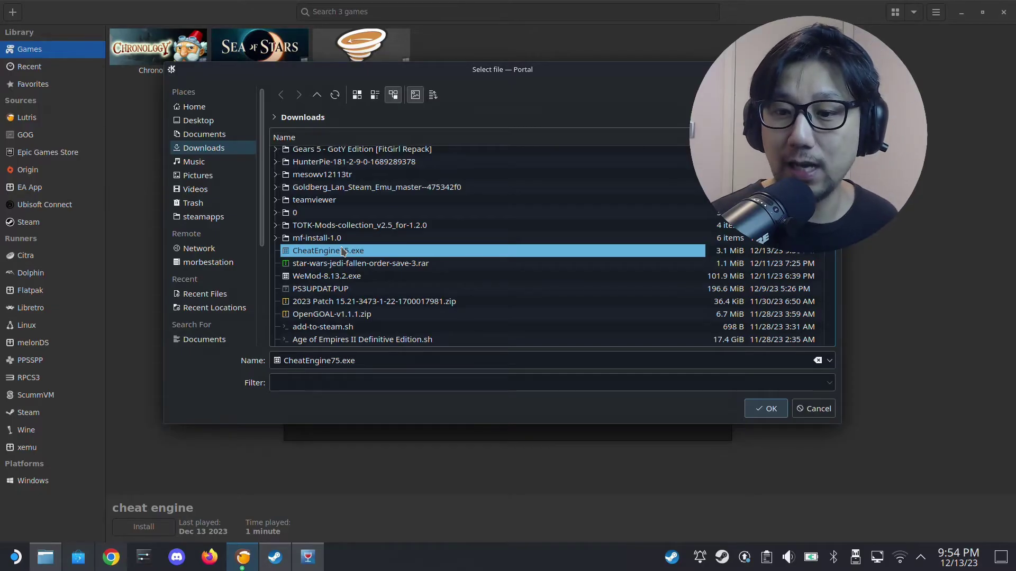
double_click(343, 252)
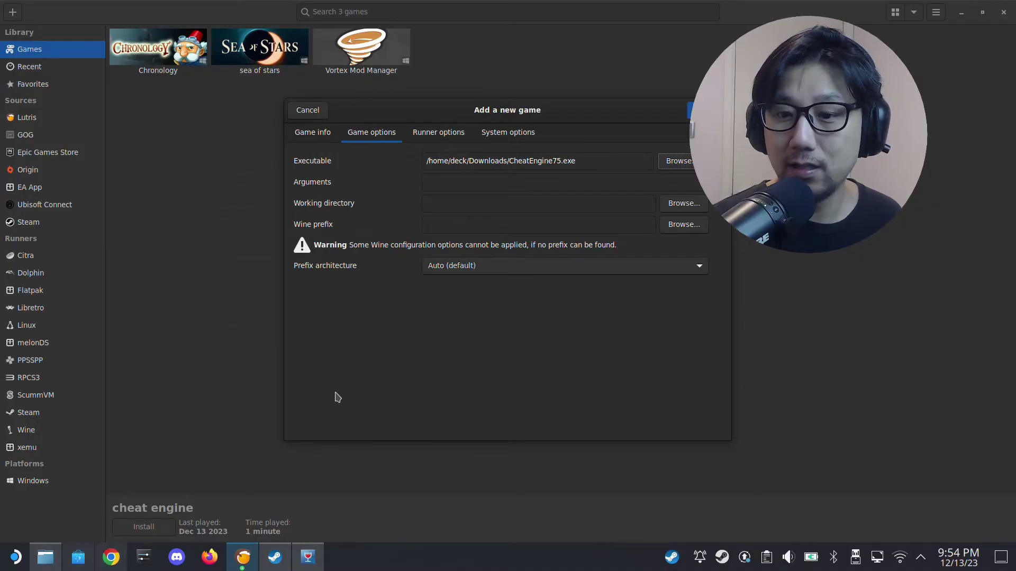
Copy the pfx folder path from Dolphin into the game's Wine prefix field.
left_click(46, 557)
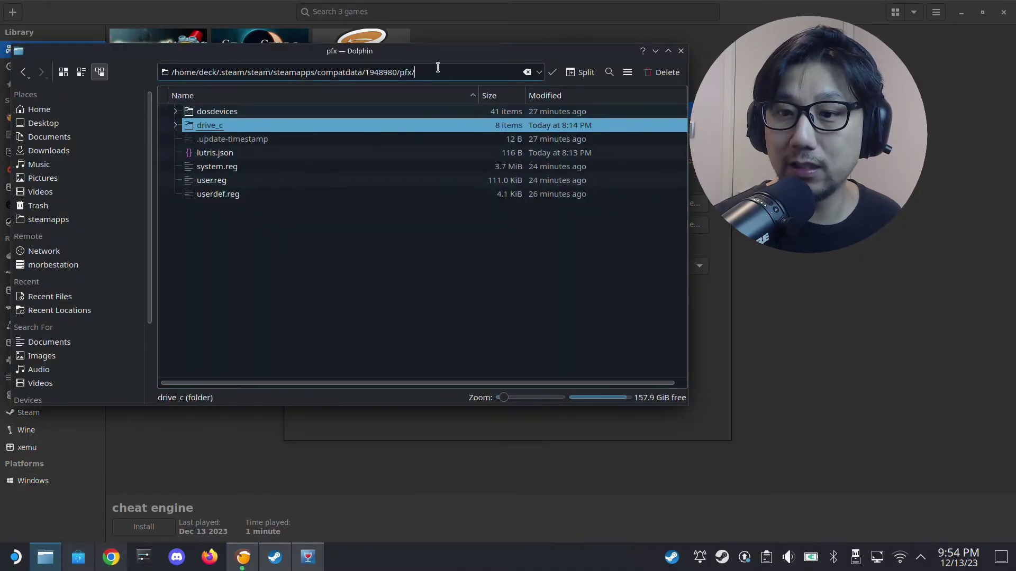
left_click_drag(437, 67, 168, 71)
right_click(221, 78)
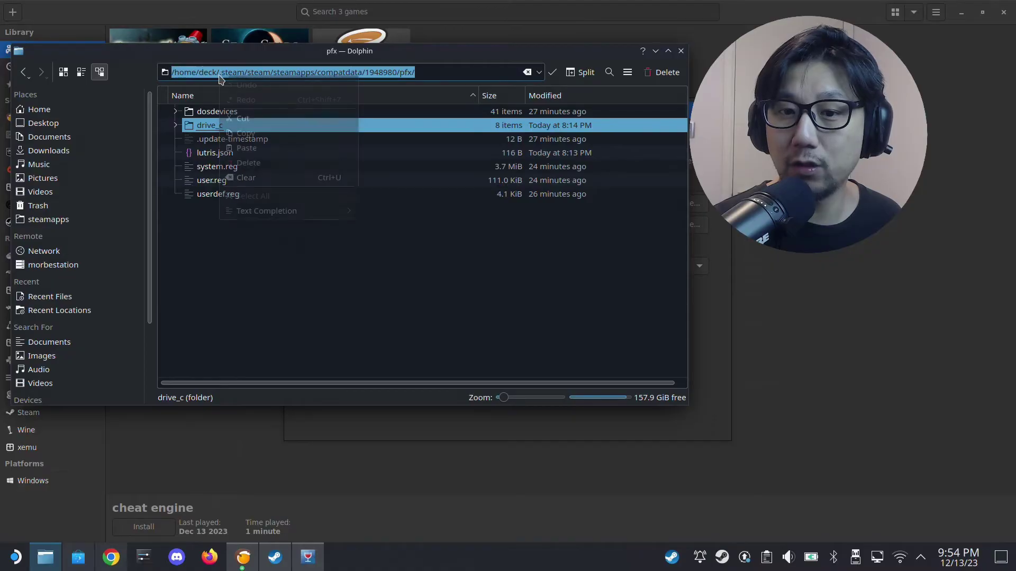
left_click(243, 133)
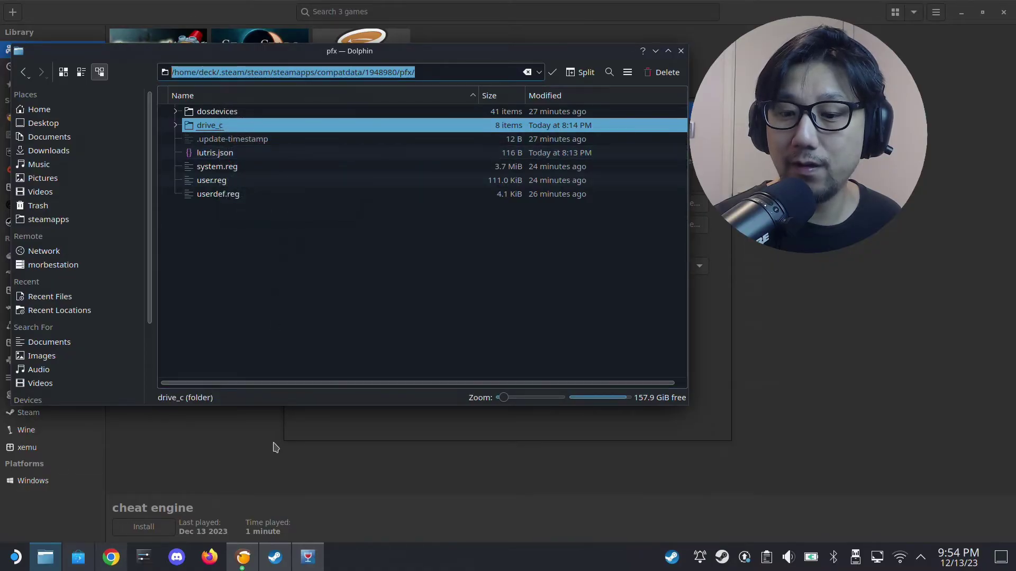
left_click(333, 421)
left_click(454, 229)
right_click(453, 228)
left_click(483, 275)
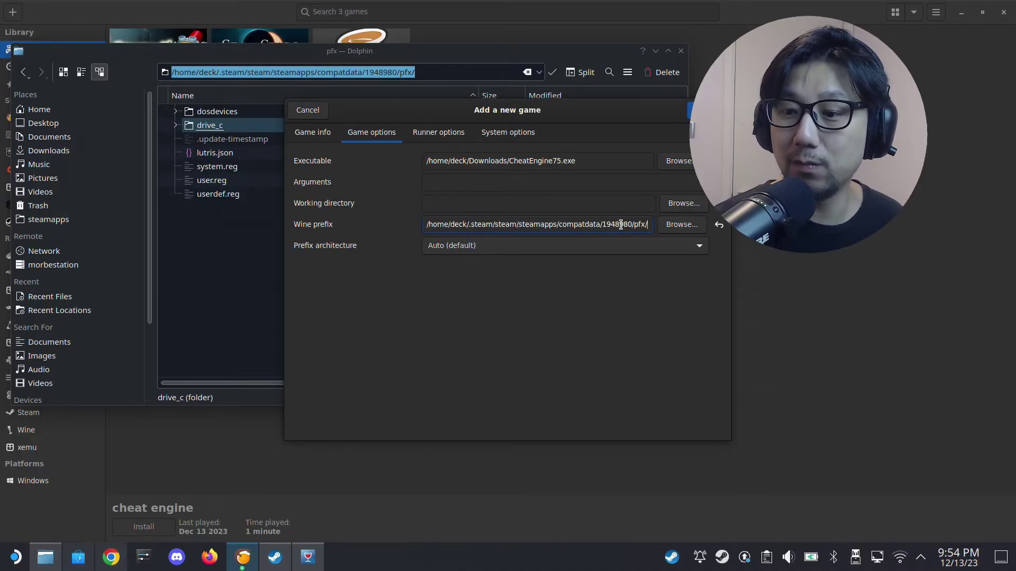
Keep Wine version wine-ge-8-25-x86_64, save the game, and close Dolphin.
left_click(442, 139)
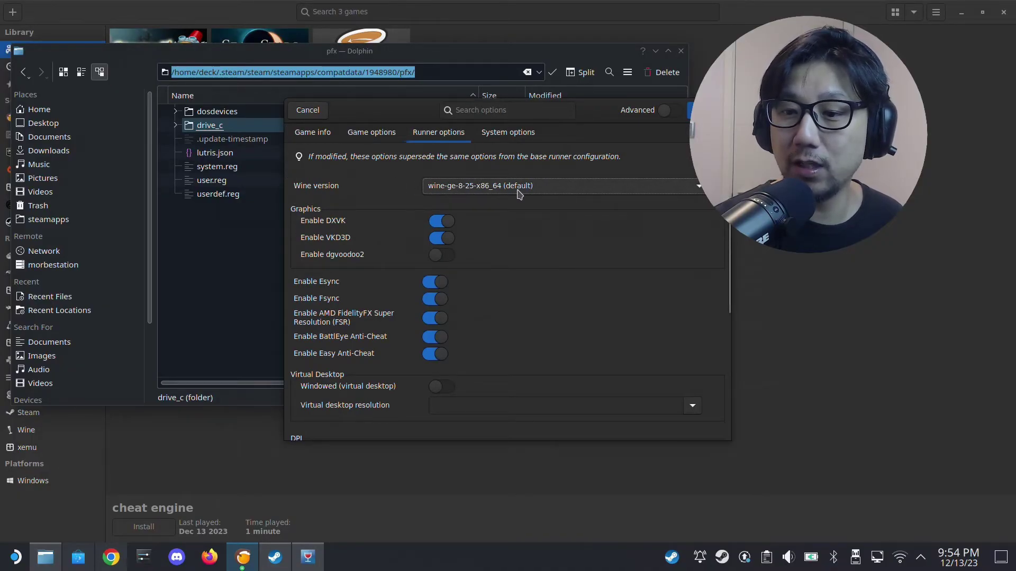
left_click(477, 192)
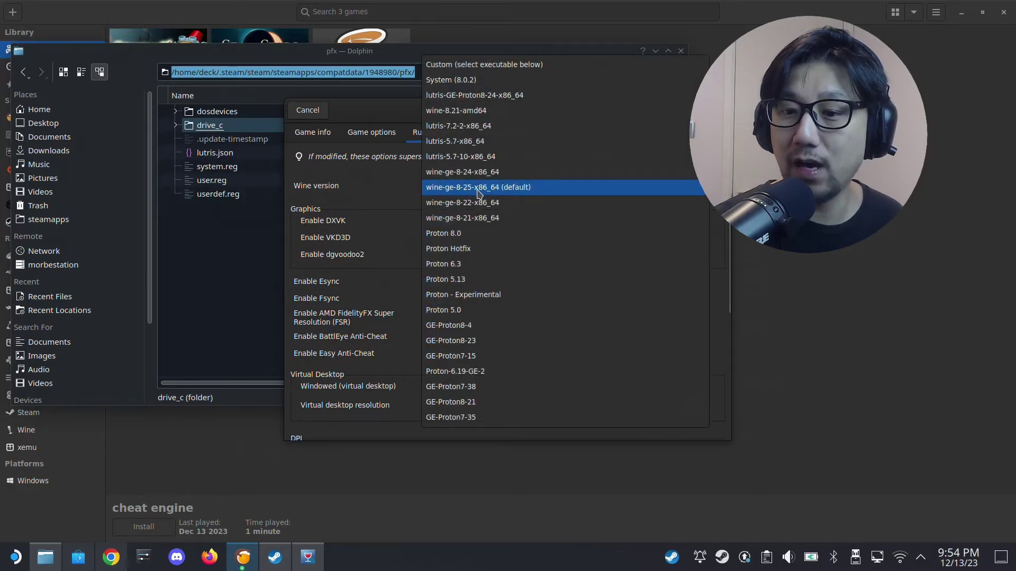
left_click(518, 189)
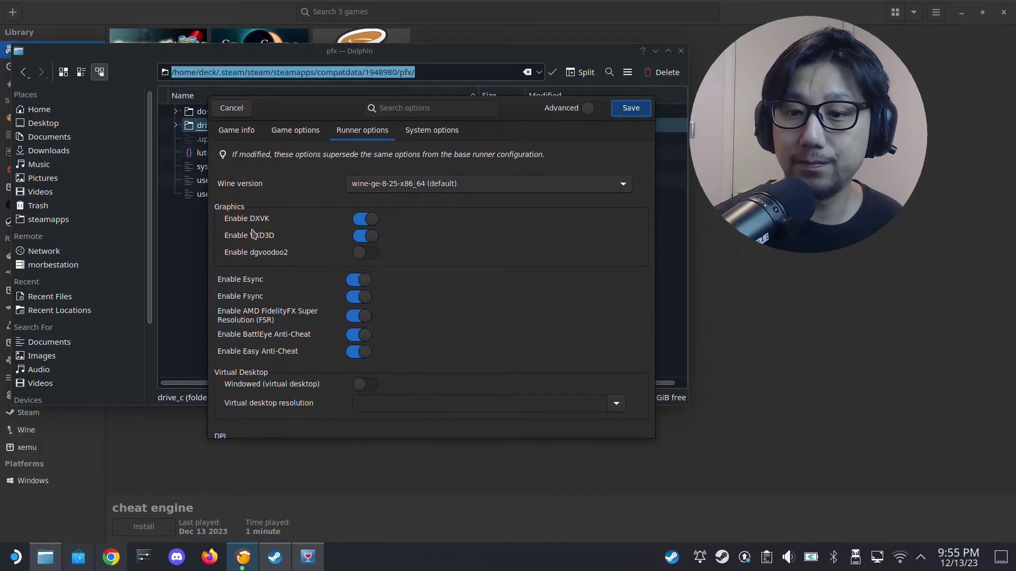
key("Return")
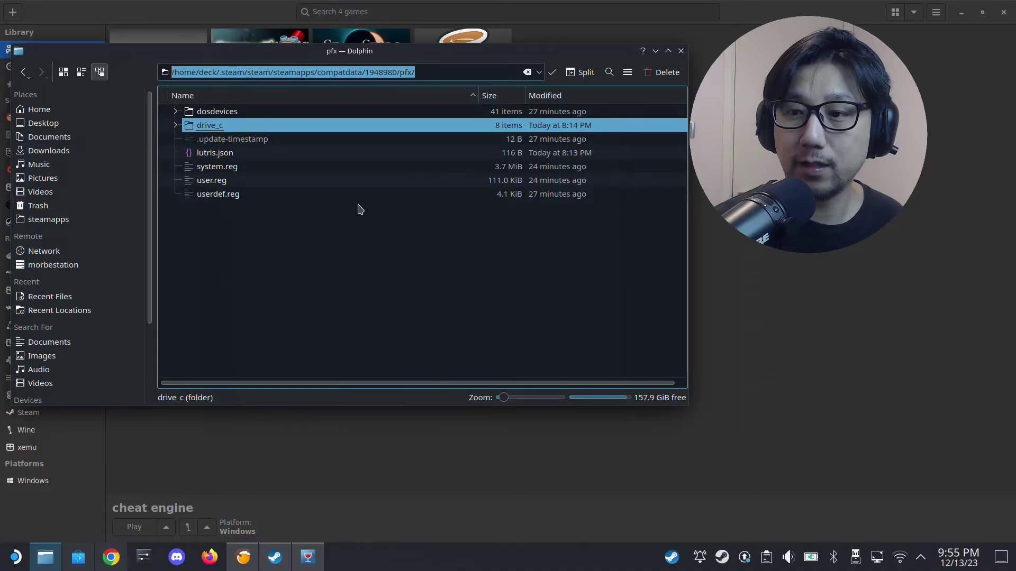
left_click(681, 51)
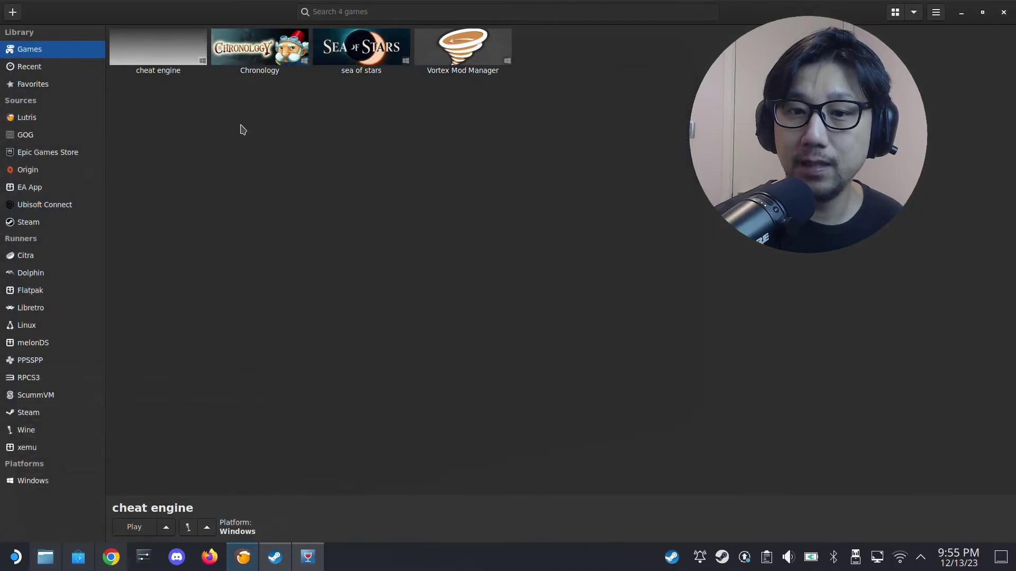
Play cheat engine from Lutris and accept English as the setup language.
right_click(163, 50)
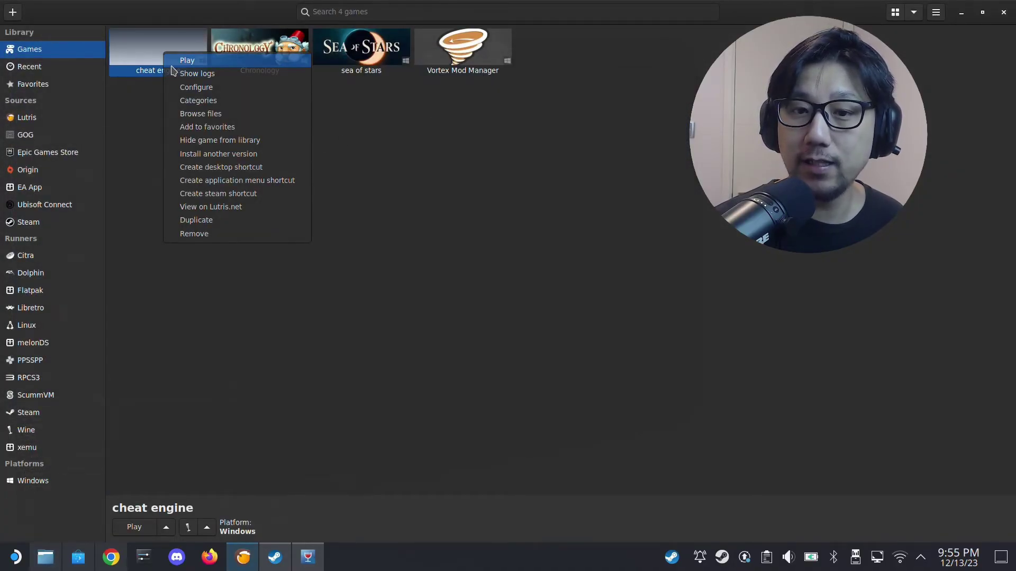
left_click(172, 59)
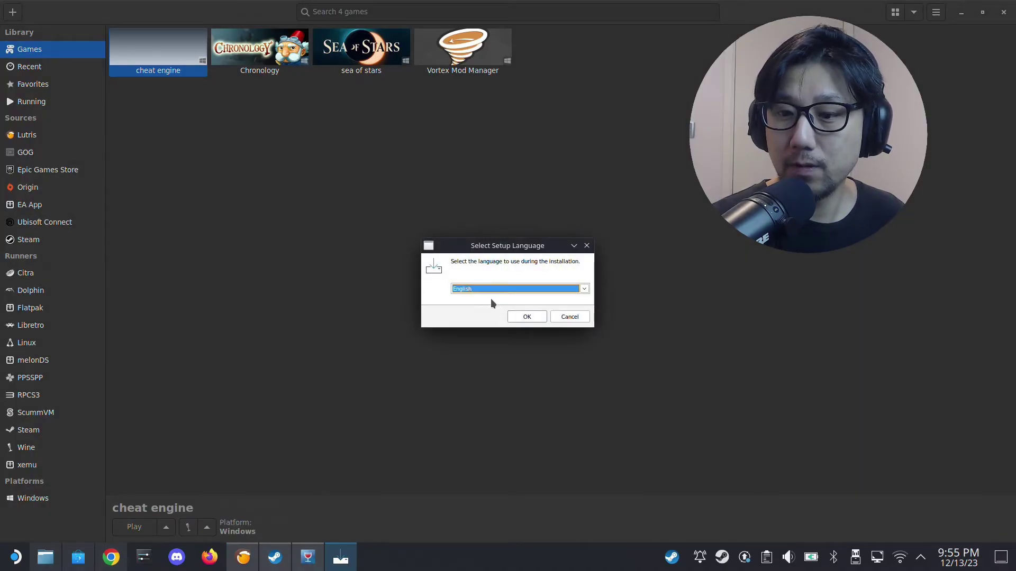
left_click(526, 318)
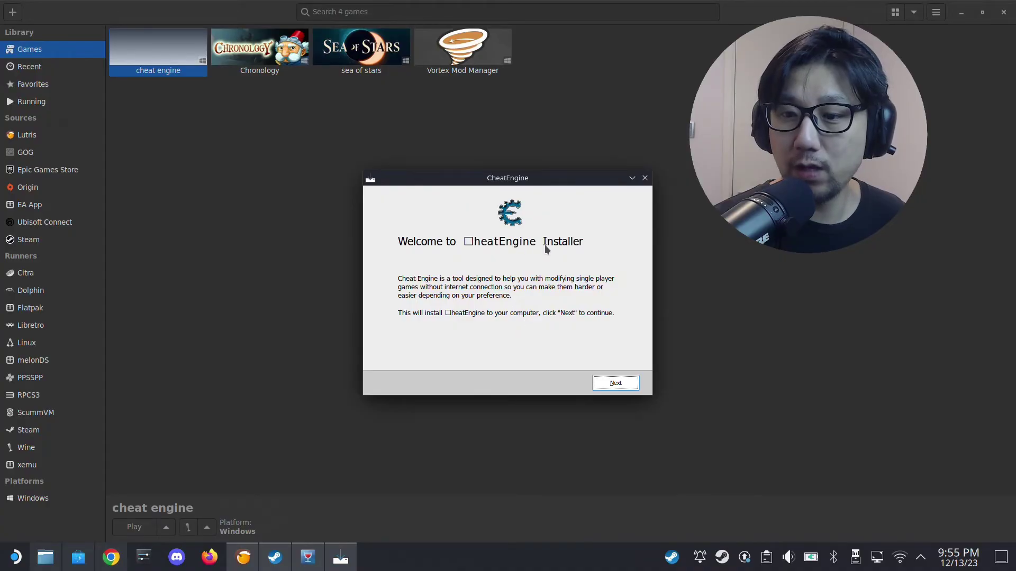
Finish installing Cheat Engine with all offers skipped and launch-on-exit off, then close Lutris.
left_click(616, 383)
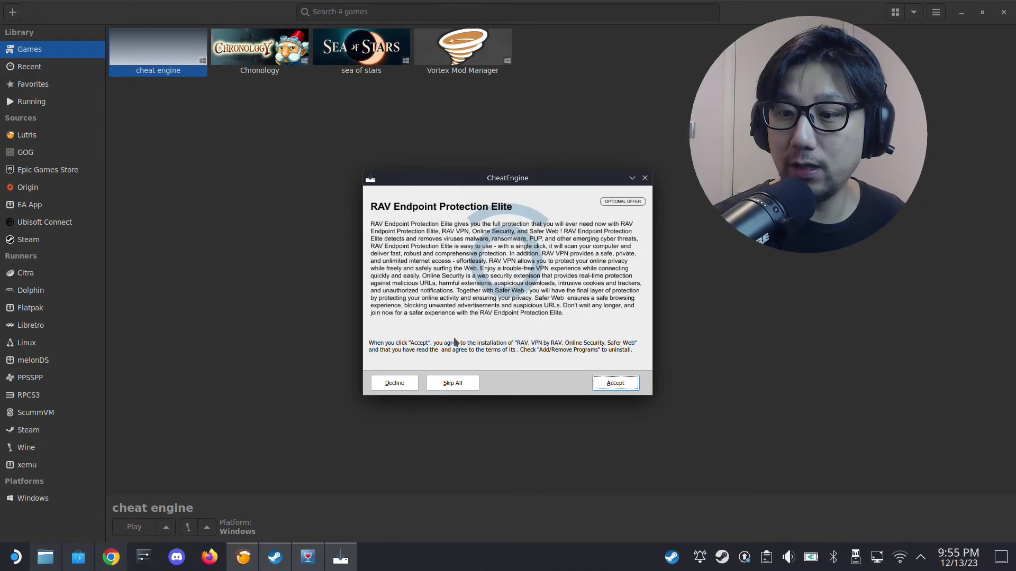
left_click(452, 385)
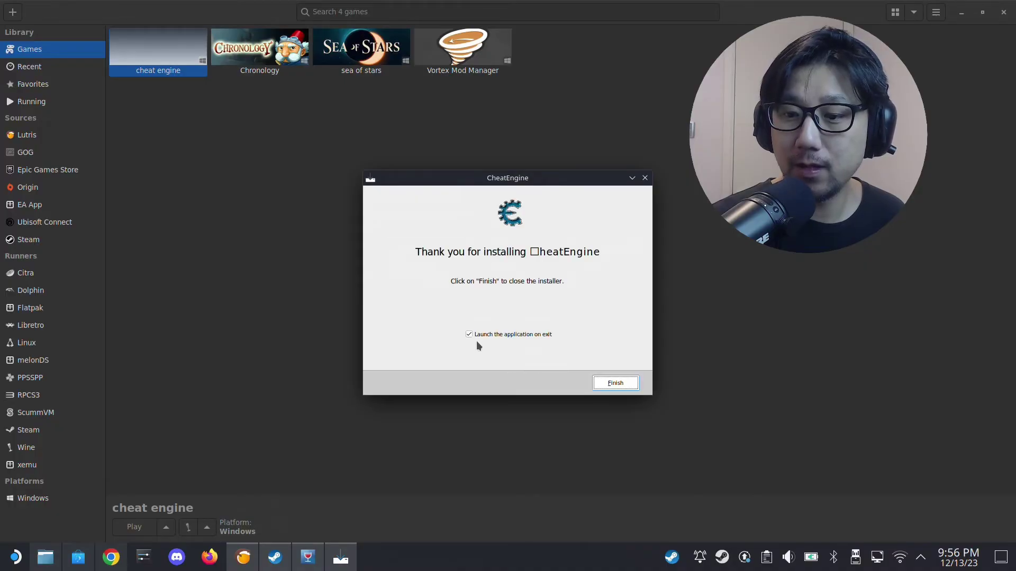
left_click(473, 337)
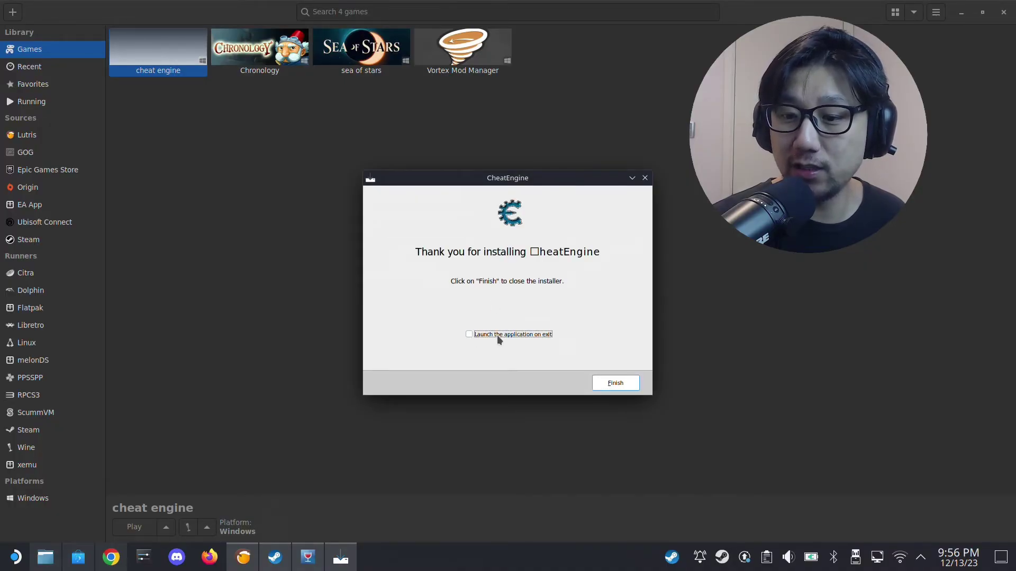
left_click(616, 391)
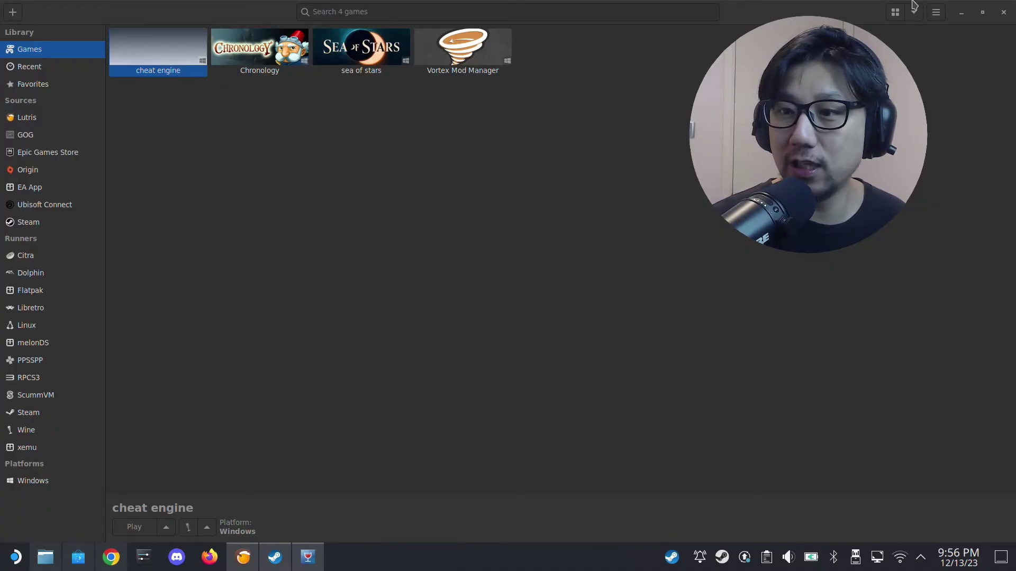
left_click(1003, 14)
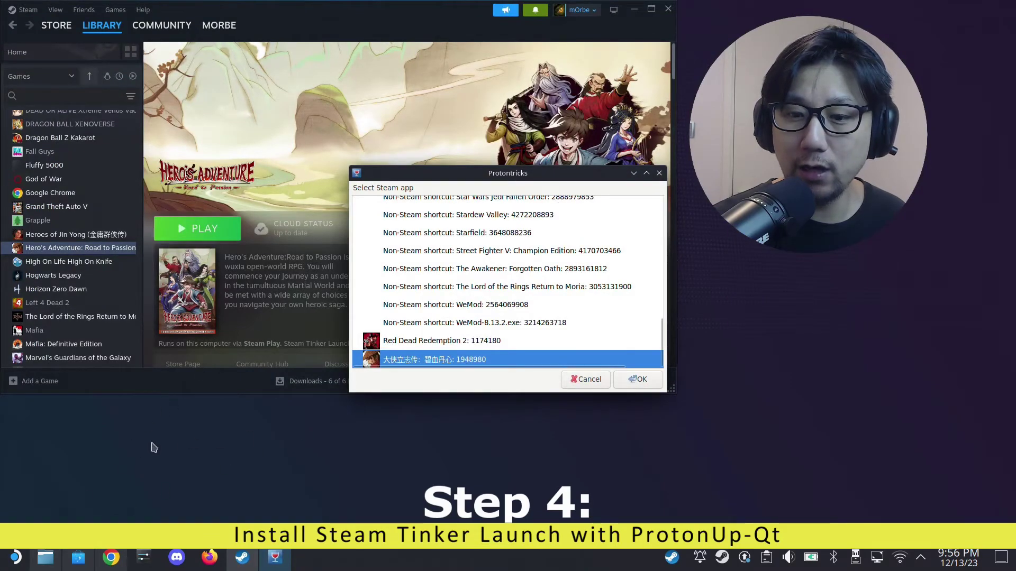
Start ProtonUp-Qt, clear the Steam and Protontricks windows, and keep Steam as install location.
left_click(16, 559)
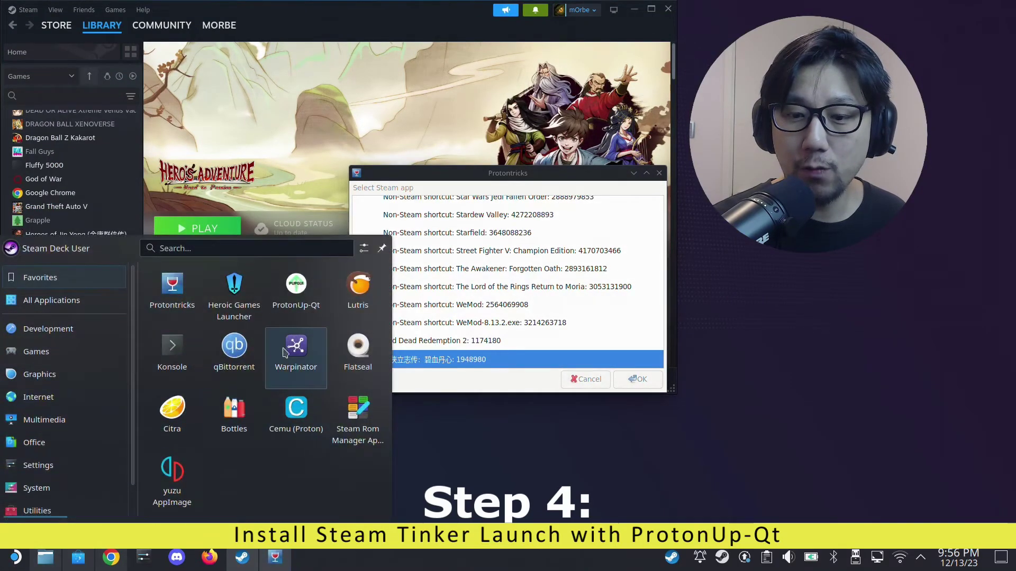
left_click(300, 312)
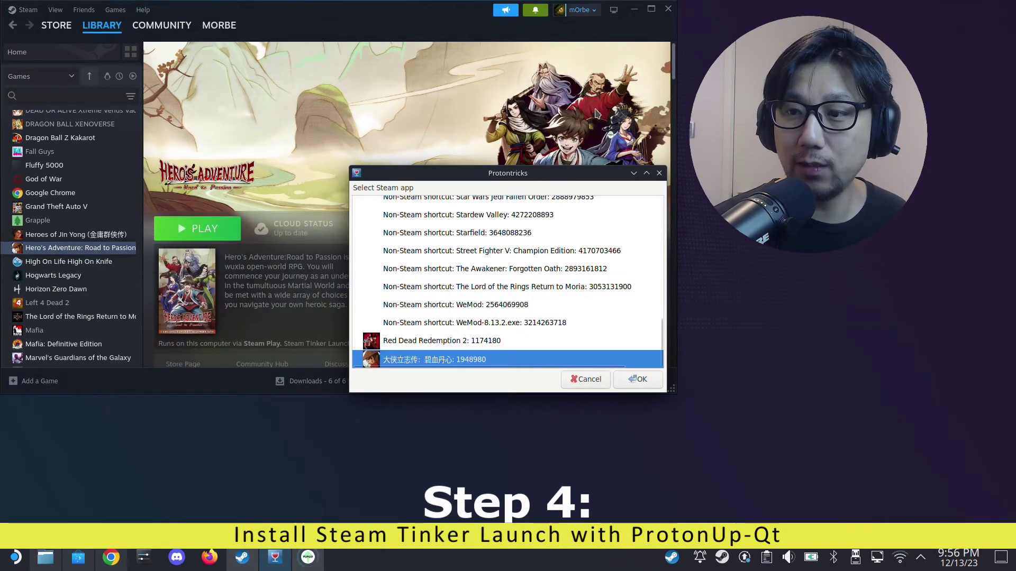
left_click(634, 10)
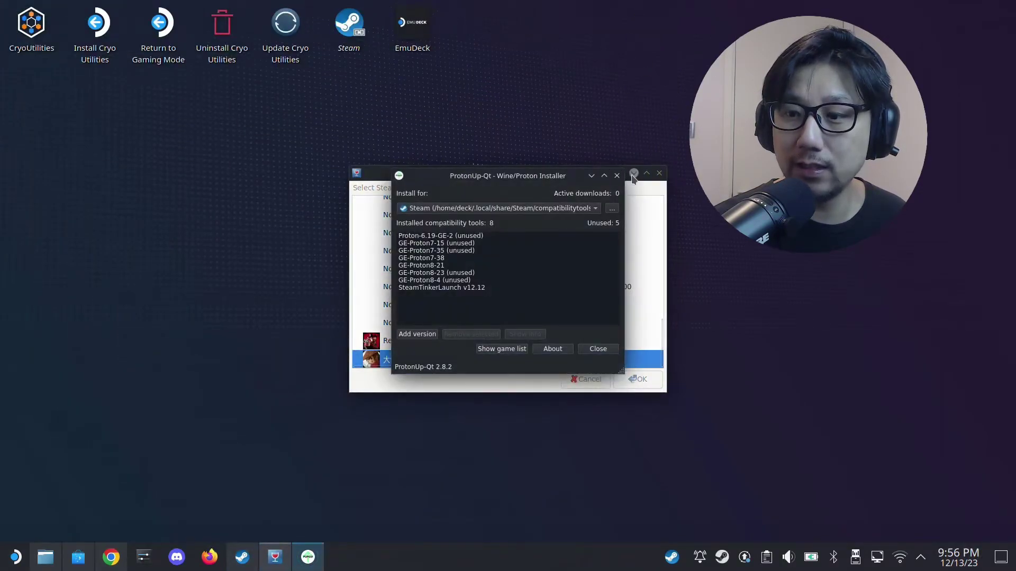
left_click(634, 175)
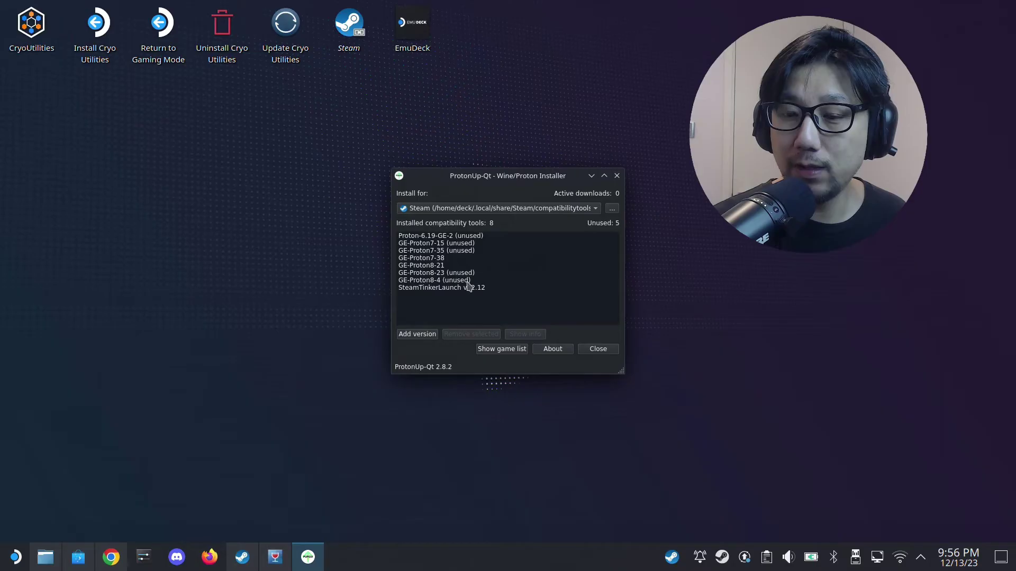
left_click(422, 212)
left_click(423, 212)
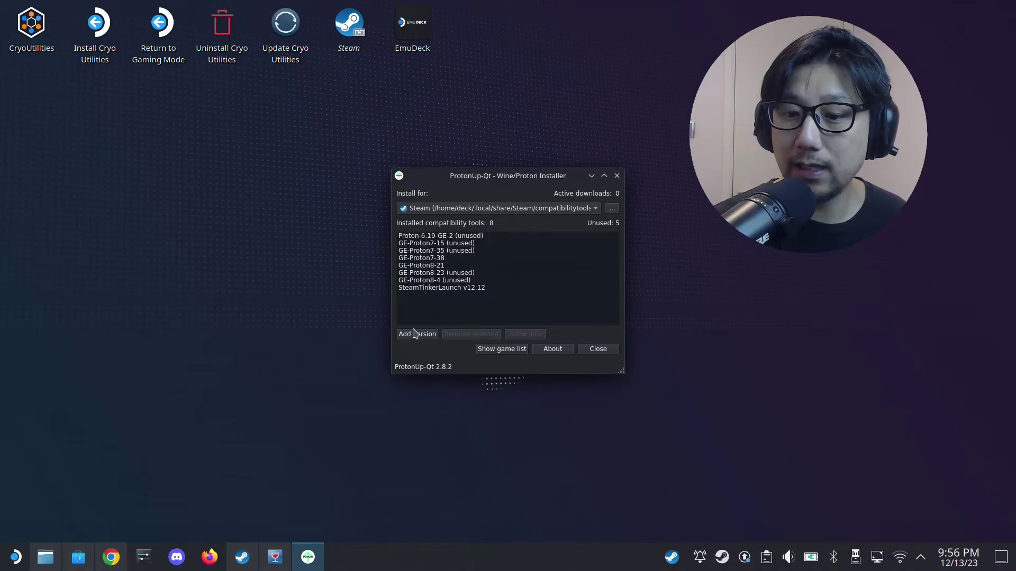
Add and install SteamTinkerLaunch v12.12 as a compatibility tool, then close ProtonUp-Qt.
left_click(417, 335)
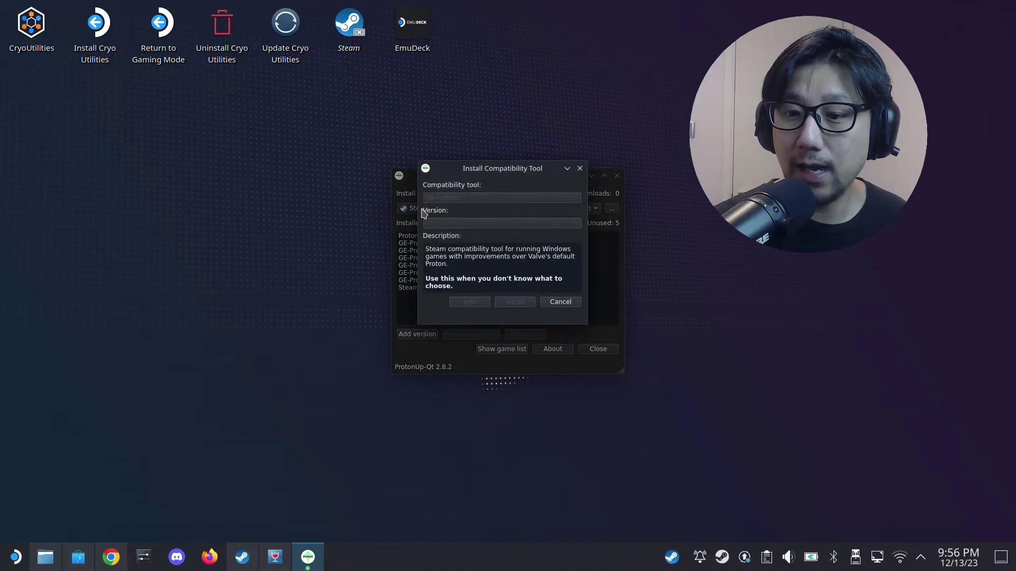
left_click(477, 199)
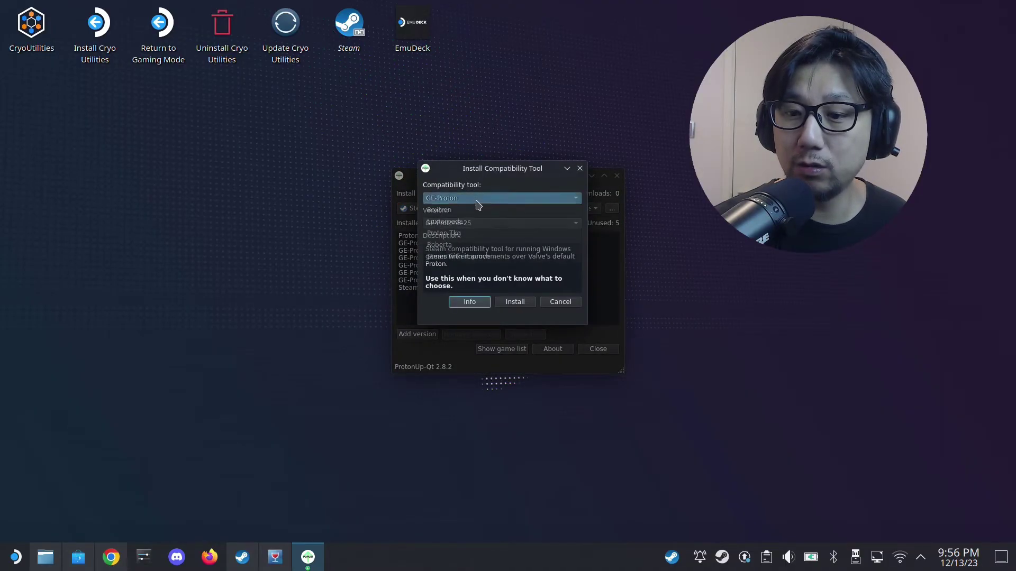
key("Escape")
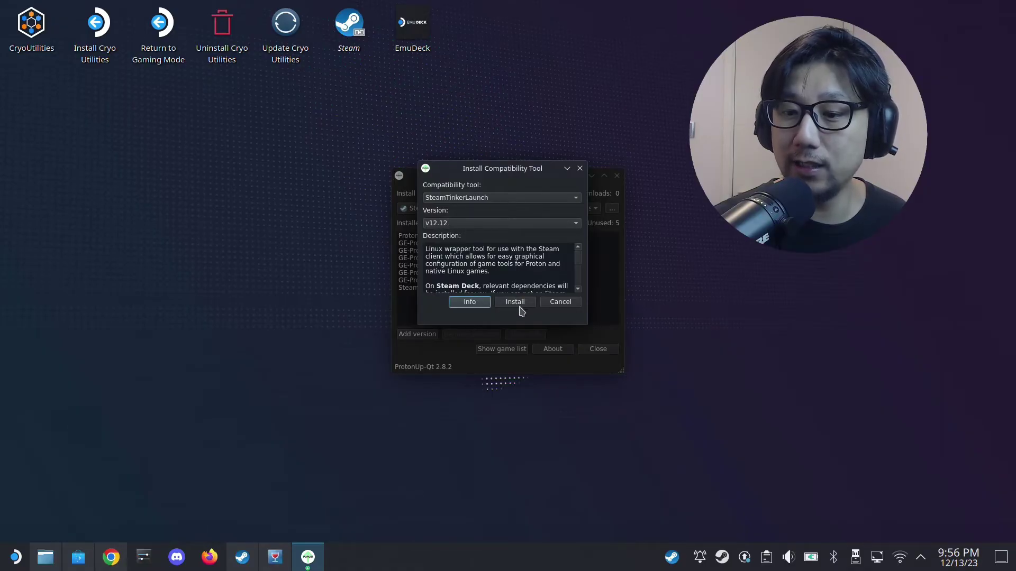
left_click(561, 302)
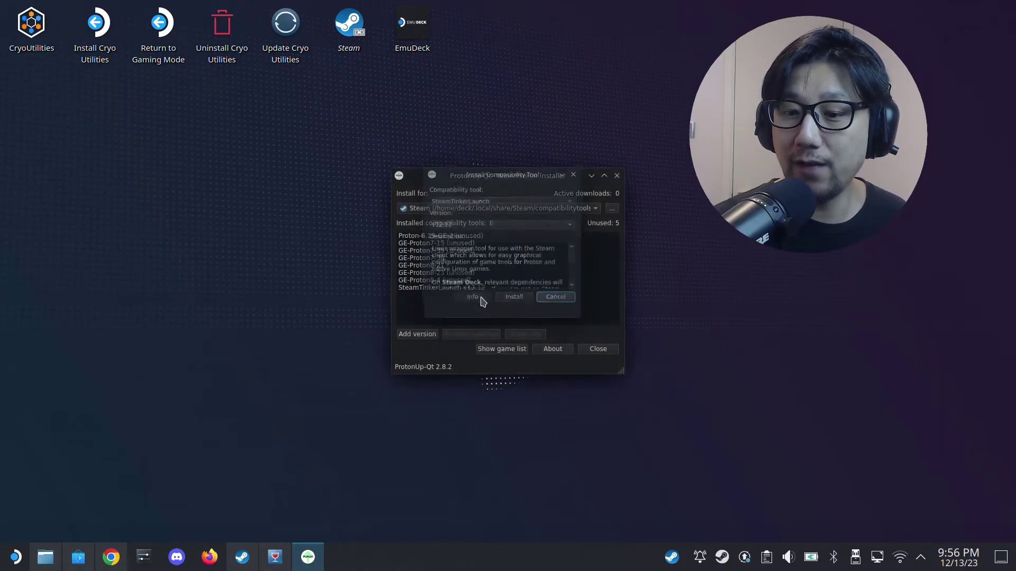
left_click(440, 288)
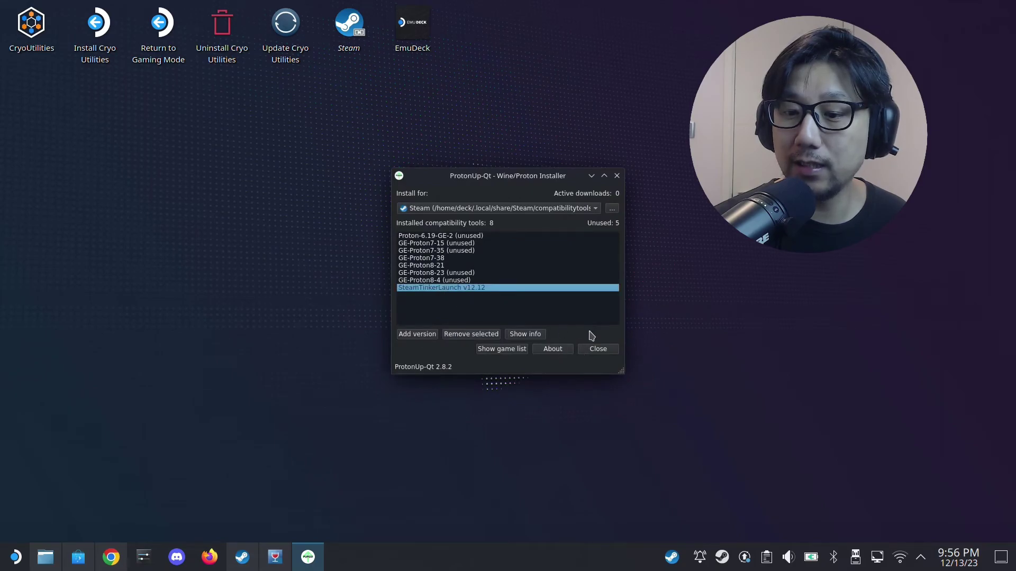
left_click(599, 349)
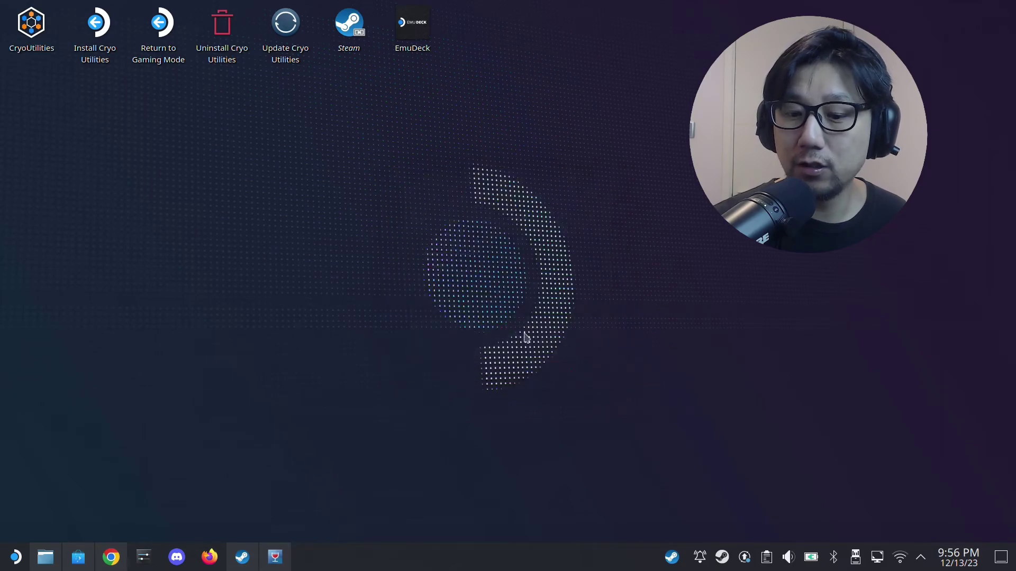
Confirm Hero's Adventure: Road to Passion's Compatibility properties keep Steam Tinker Launch selected.
left_click(244, 557)
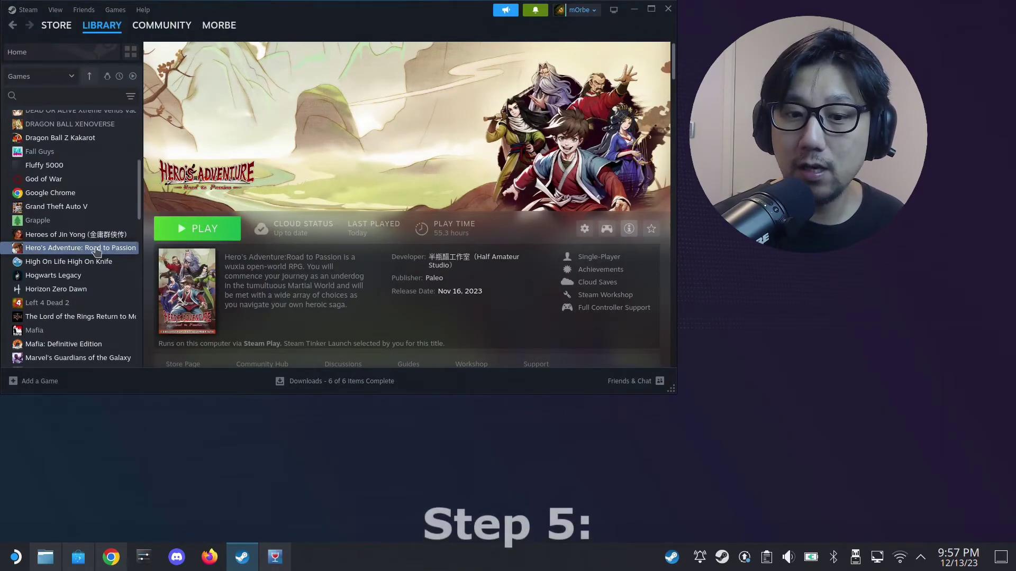
left_click(585, 230)
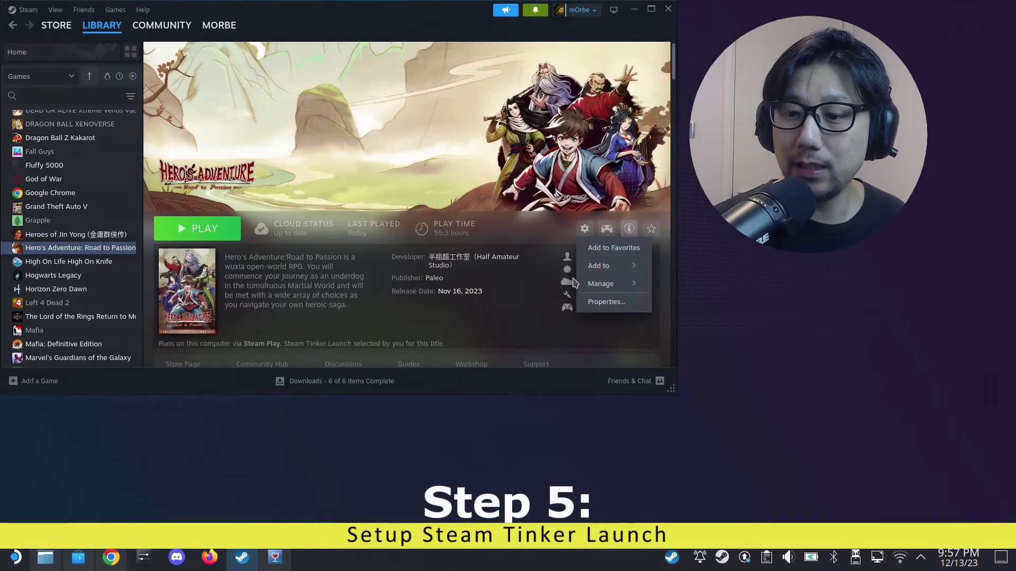
left_click(595, 299)
left_click(152, 137)
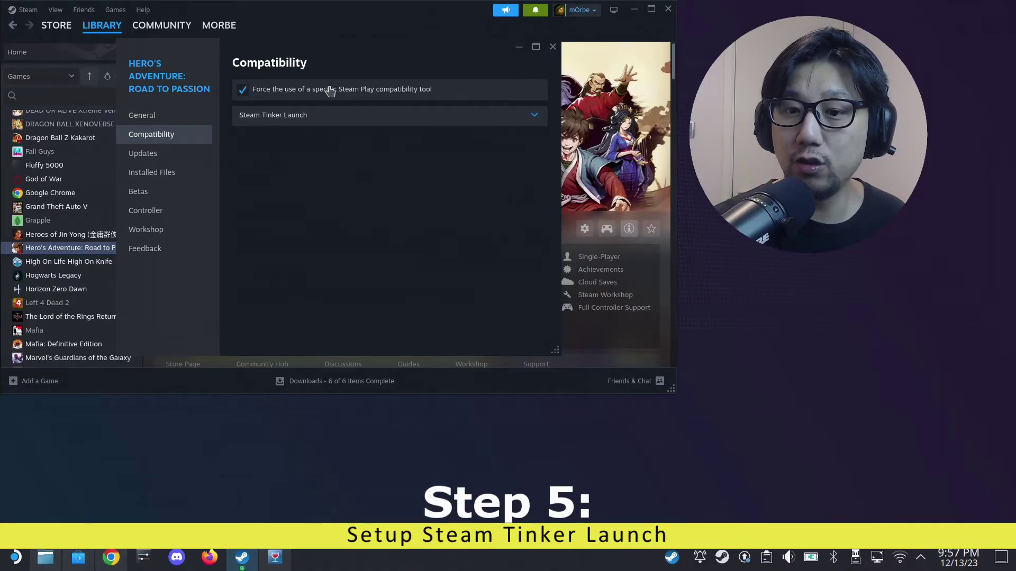
left_click(333, 115)
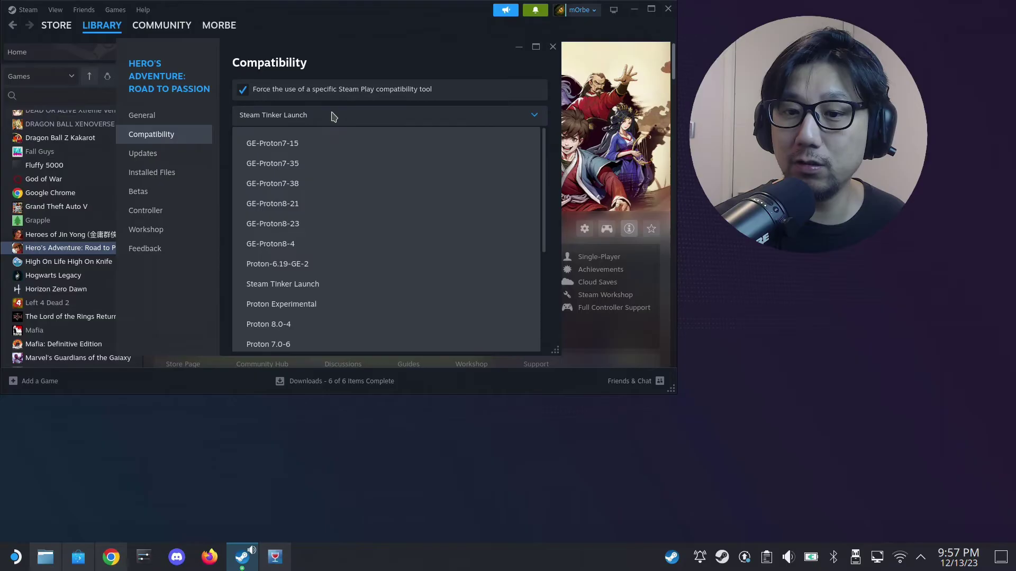
left_click(332, 285)
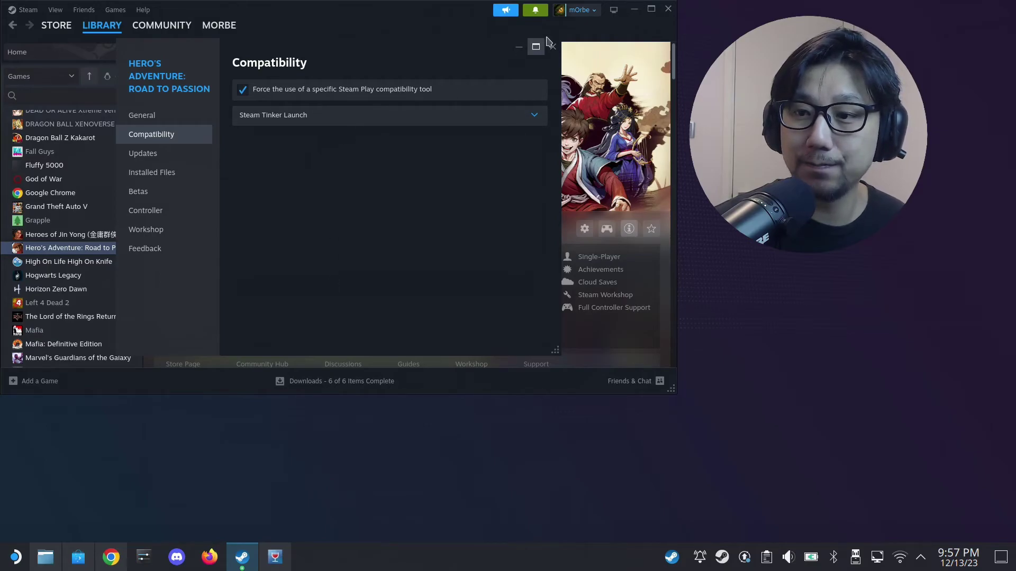
left_click(553, 46)
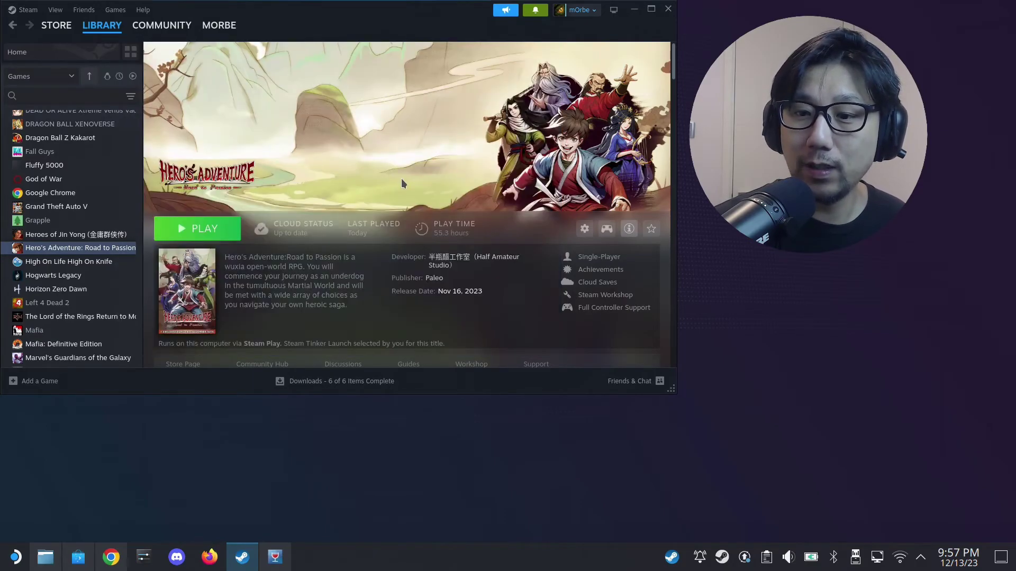
Launch Hero's Adventure, pick MAIN MENU at the settings prompt, and open GAME MENU.
left_click(210, 241)
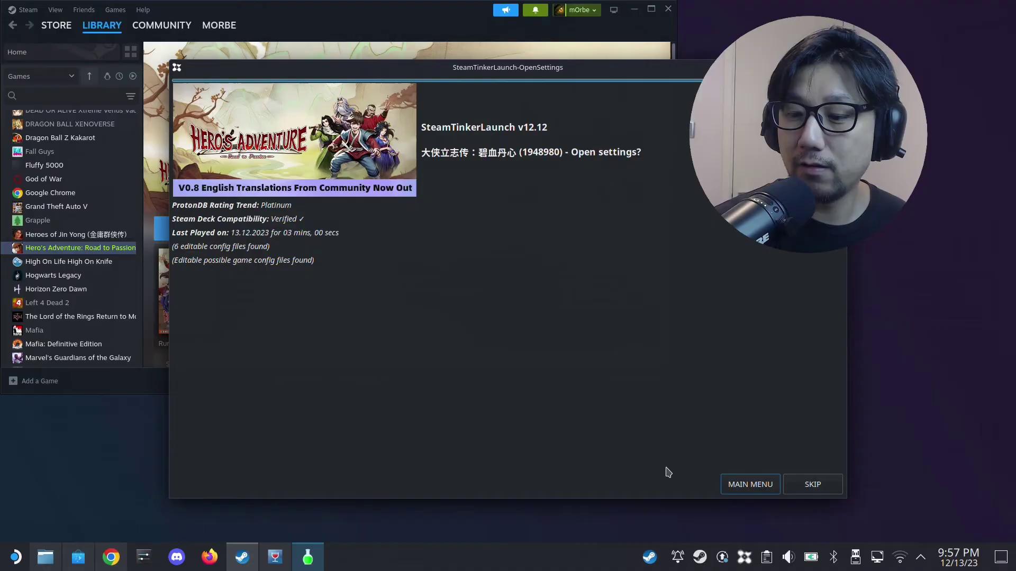
left_click(749, 487)
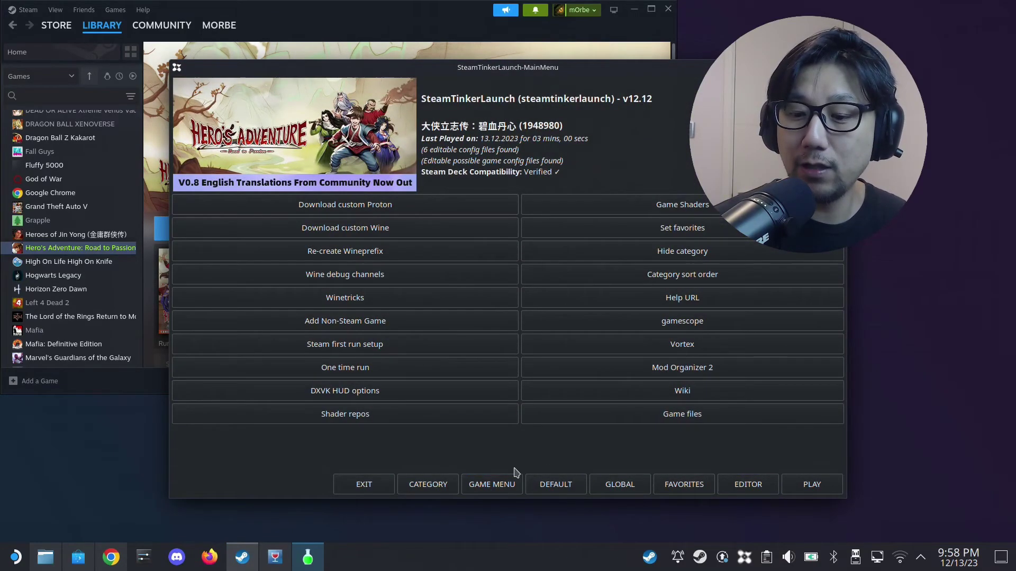
left_click(486, 492)
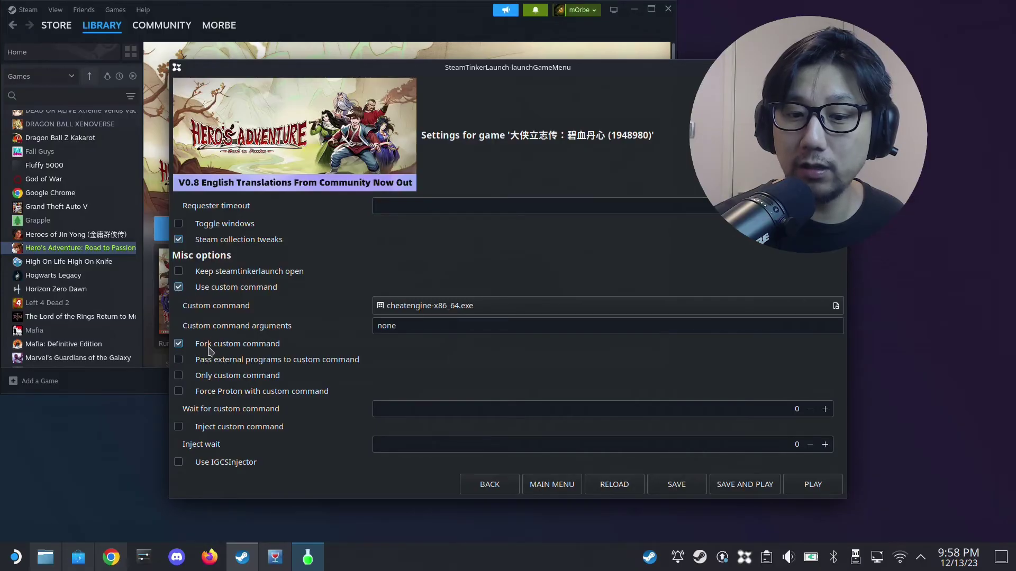
Toggle the fork option and browse the custom-command picker from home into .steam/steam.
left_click(181, 347)
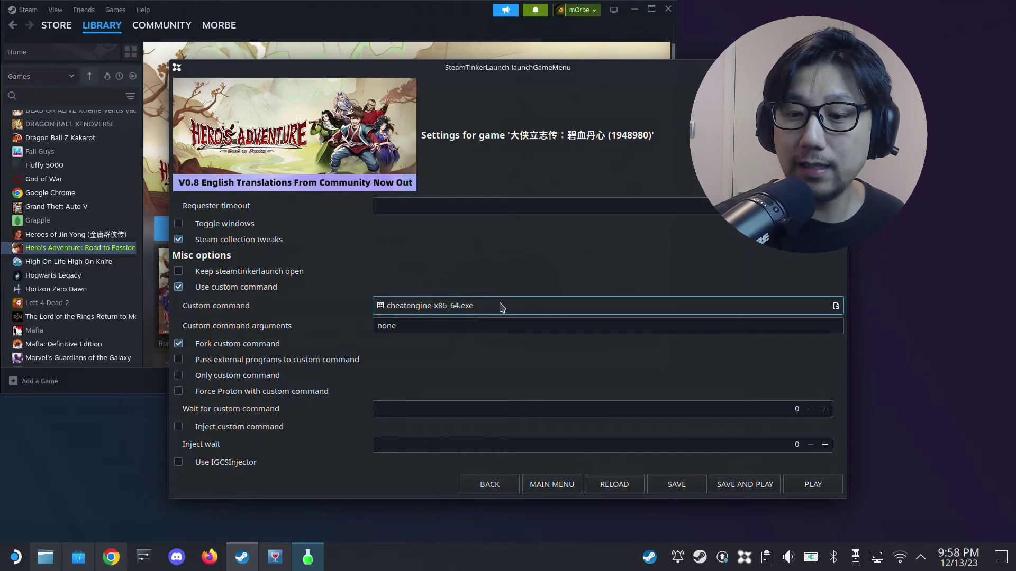
left_click(438, 310)
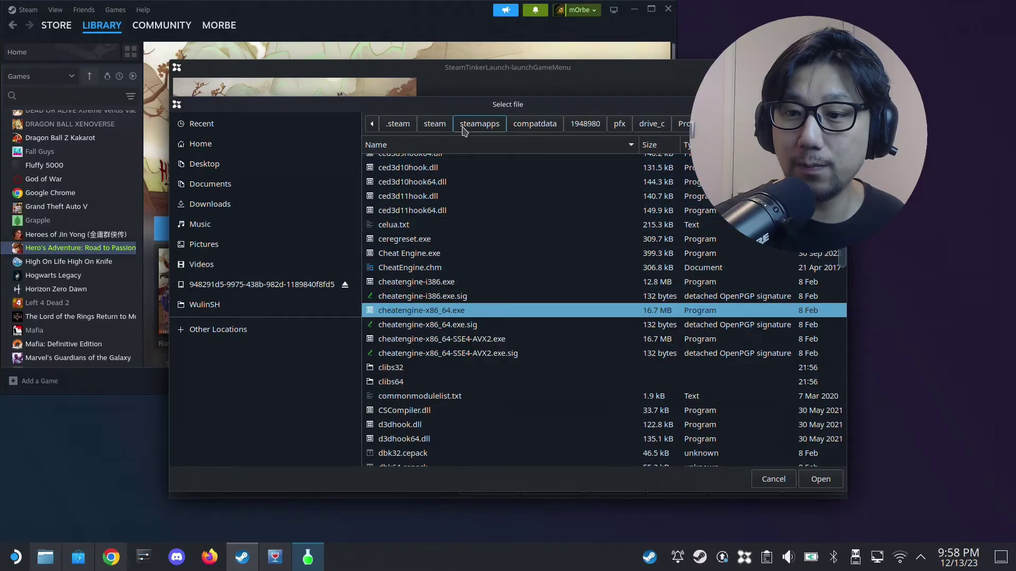
left_click(397, 126)
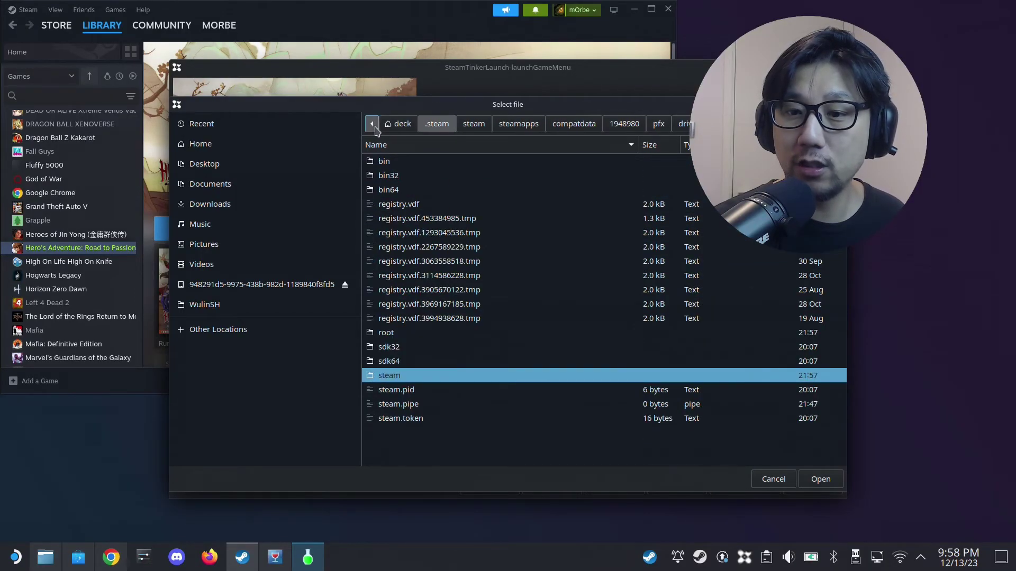
left_click(398, 124)
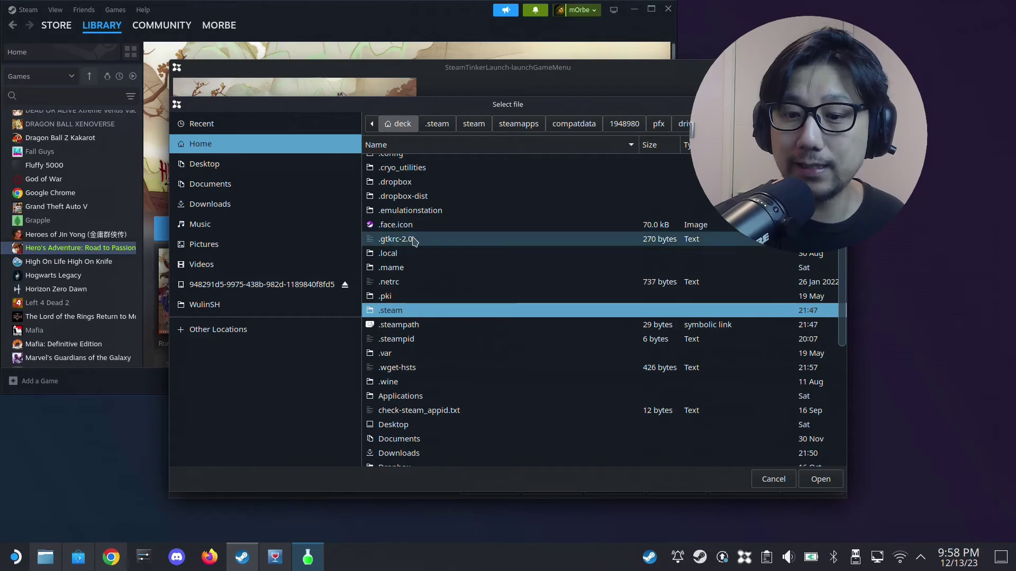
left_click(274, 148)
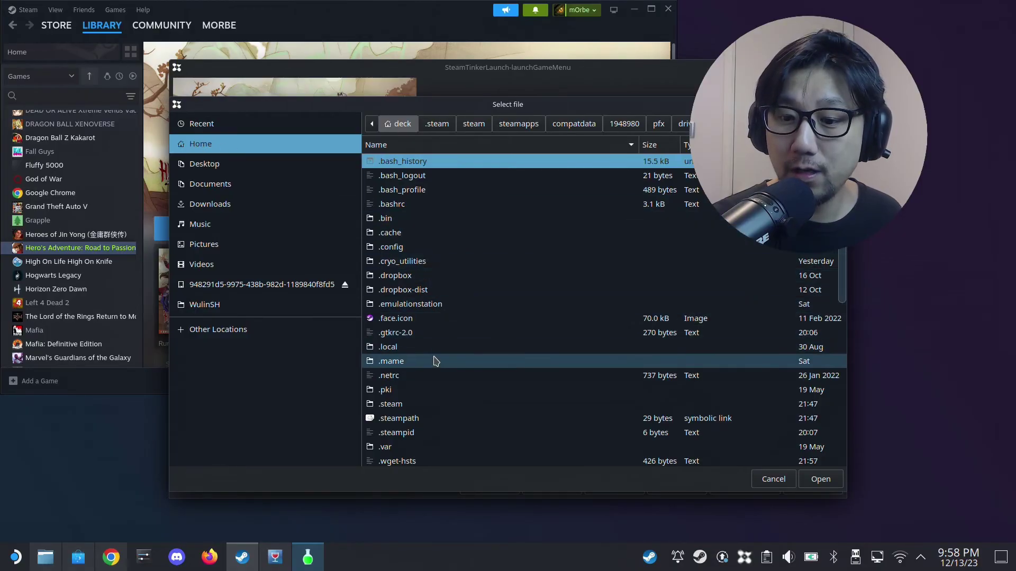
double_click(413, 404)
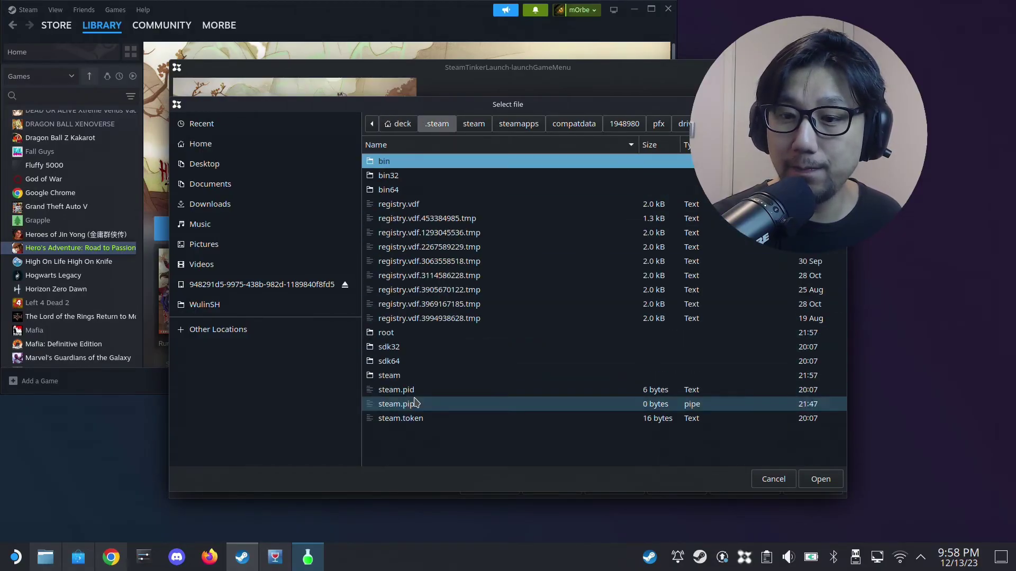
double_click(404, 375)
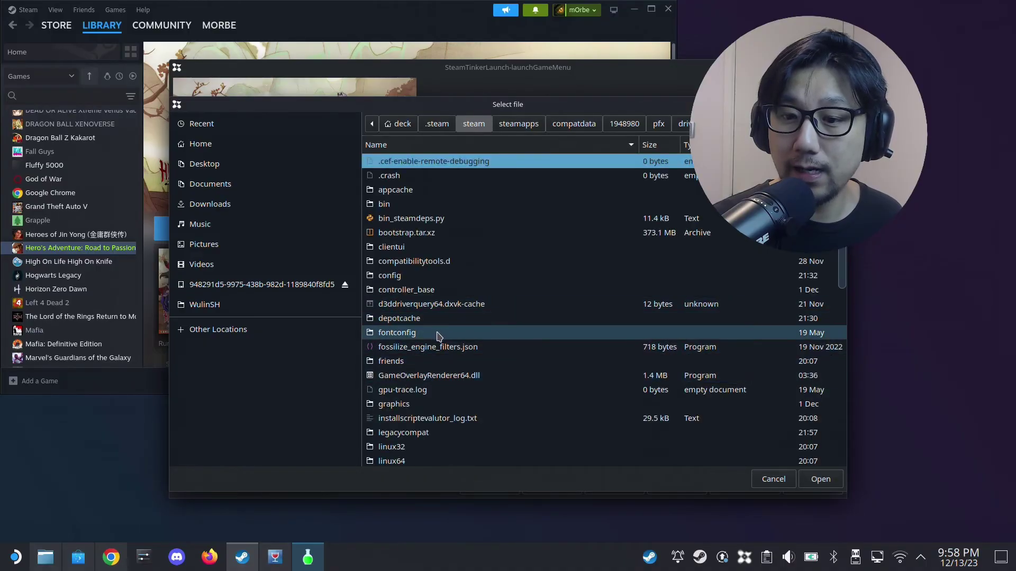
Open steamapps/compatdata in the file picker, bringing it back in front of Protontricks.
scroll(423, 433, "down", 5)
scroll(428, 435, "down", 3)
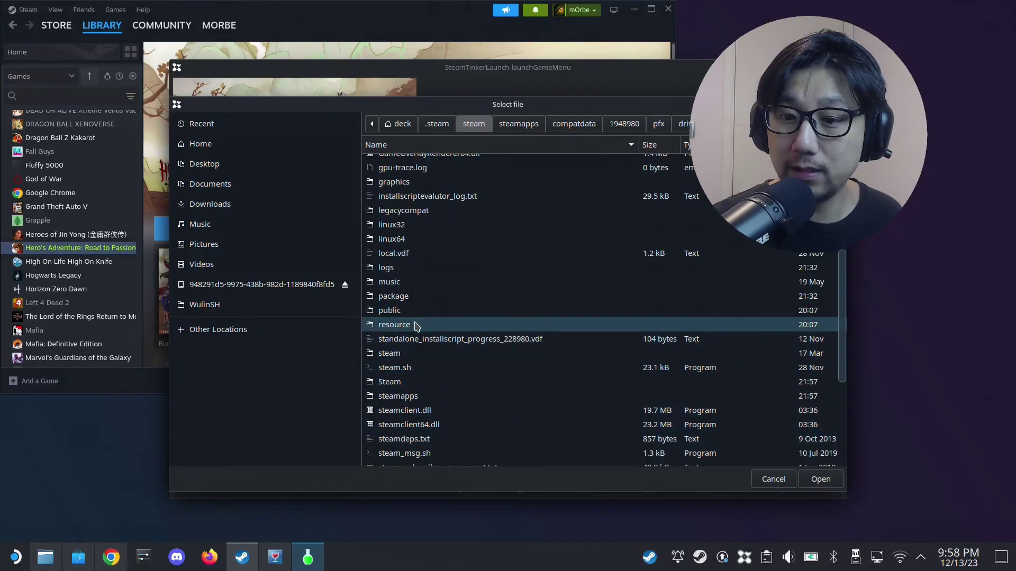
scroll(438, 349, "down", 3)
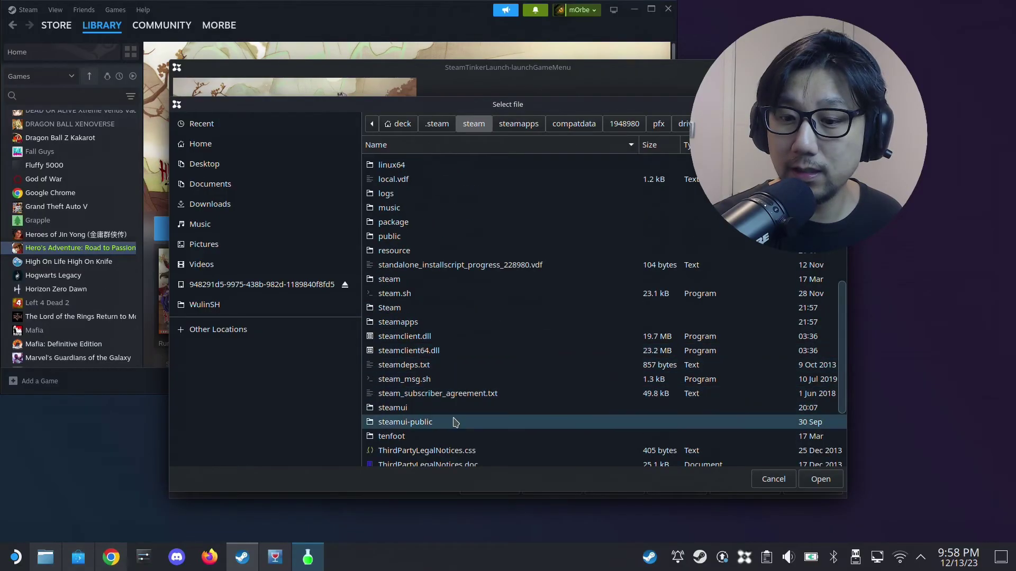
scroll(421, 423, "down", 1)
double_click(386, 288)
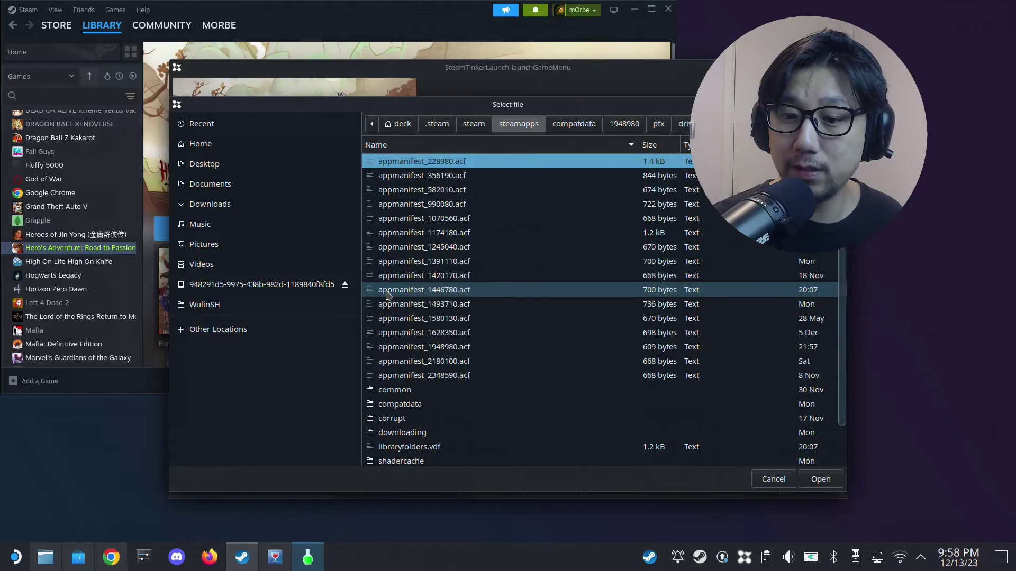
double_click(415, 405)
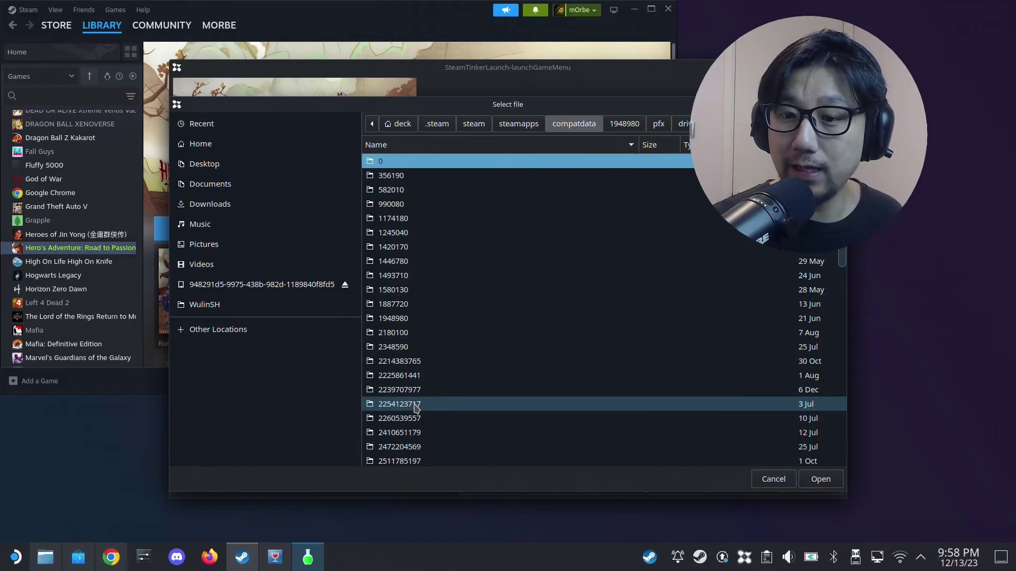
left_click(274, 556)
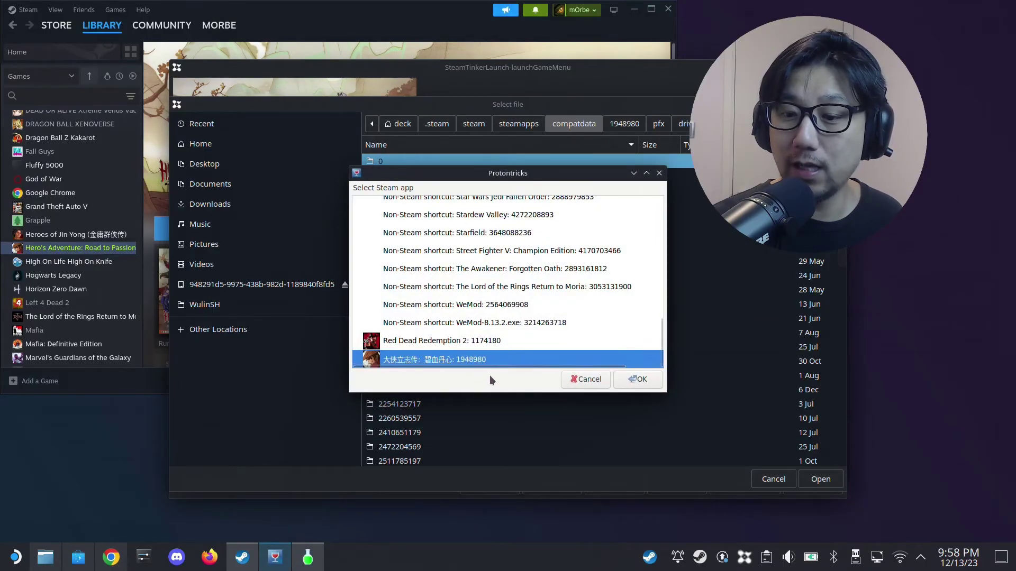
left_click(426, 433)
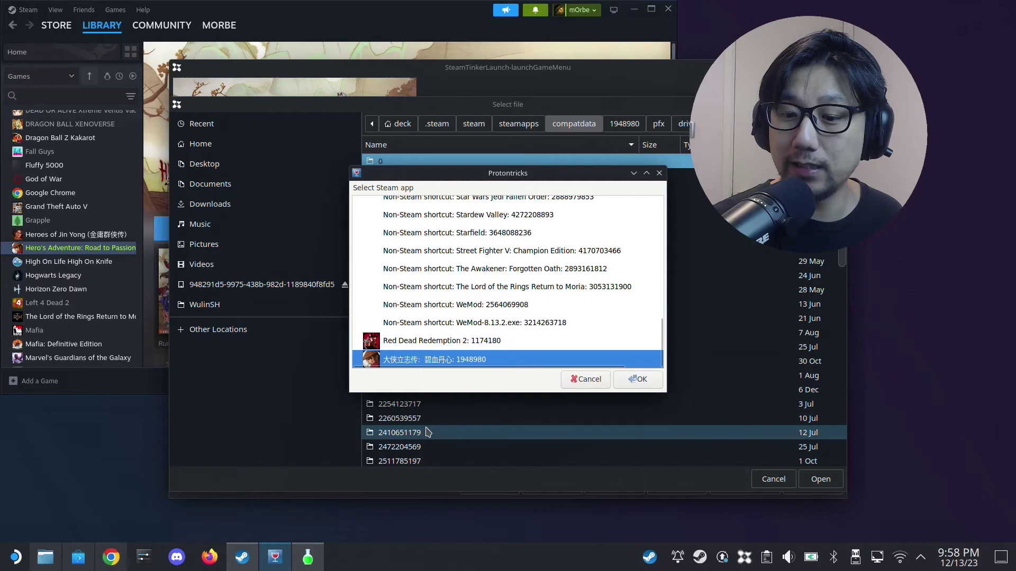
Choose 1948980/pfx/drive_c/Program Files/Cheat Engine 7.5/cheatengine-x86_64.exe as the custom command.
double_click(391, 319)
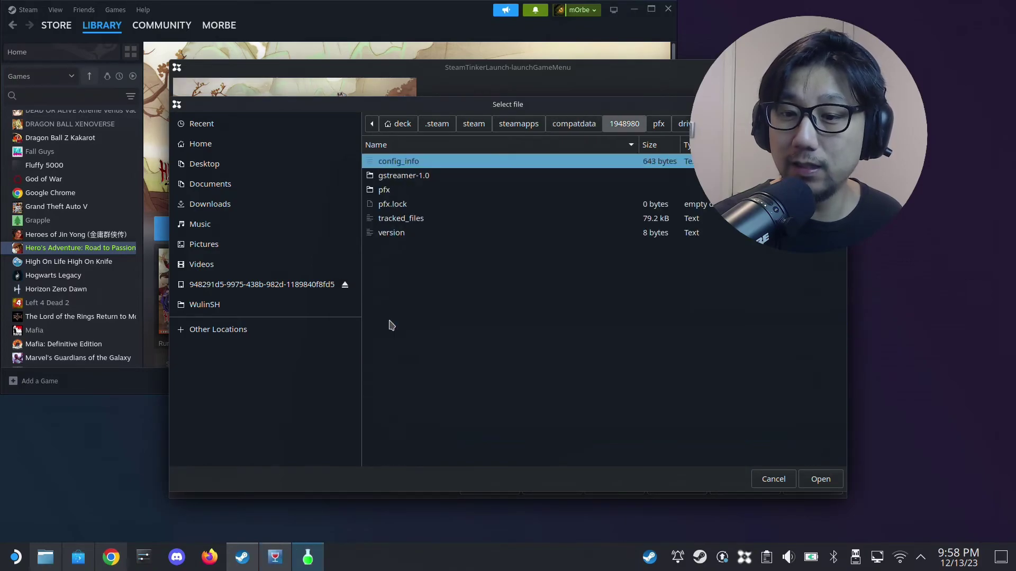
double_click(389, 192)
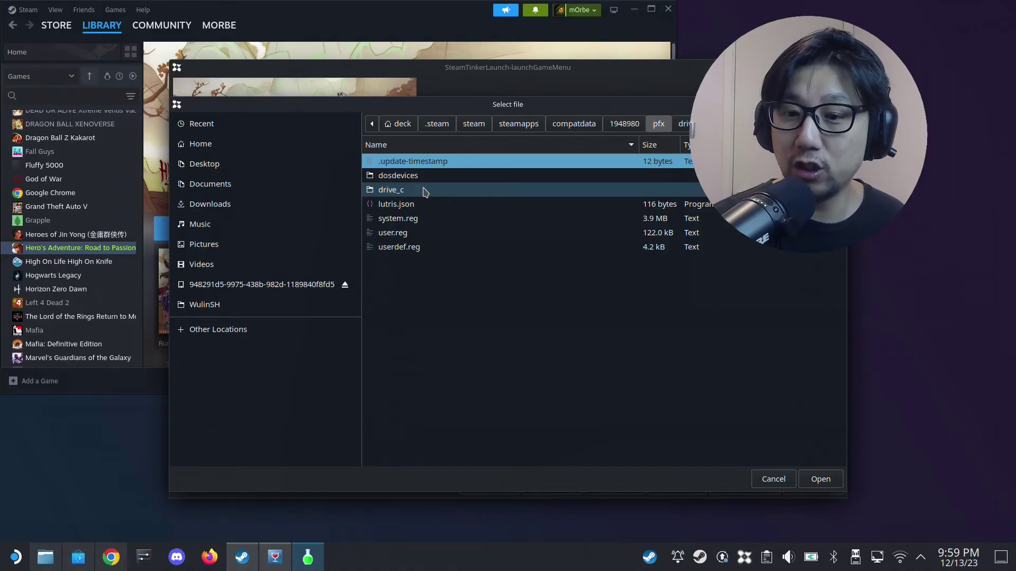
double_click(425, 192)
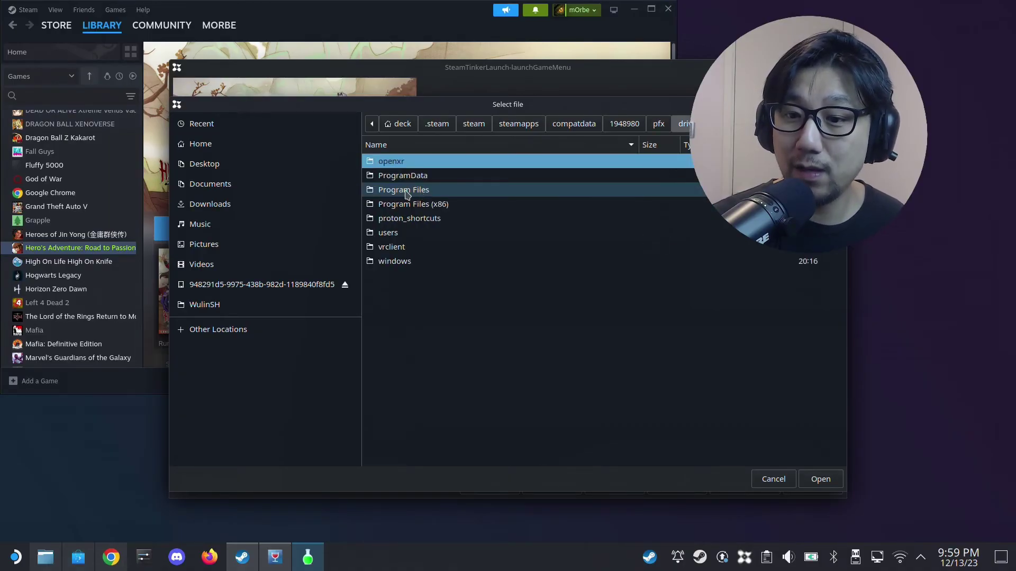
double_click(406, 193)
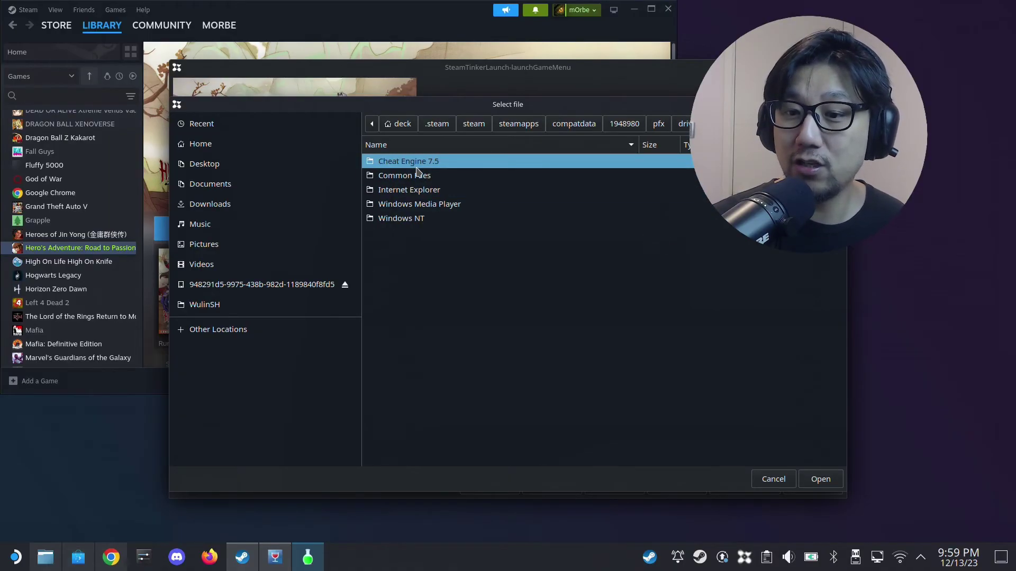
double_click(416, 163)
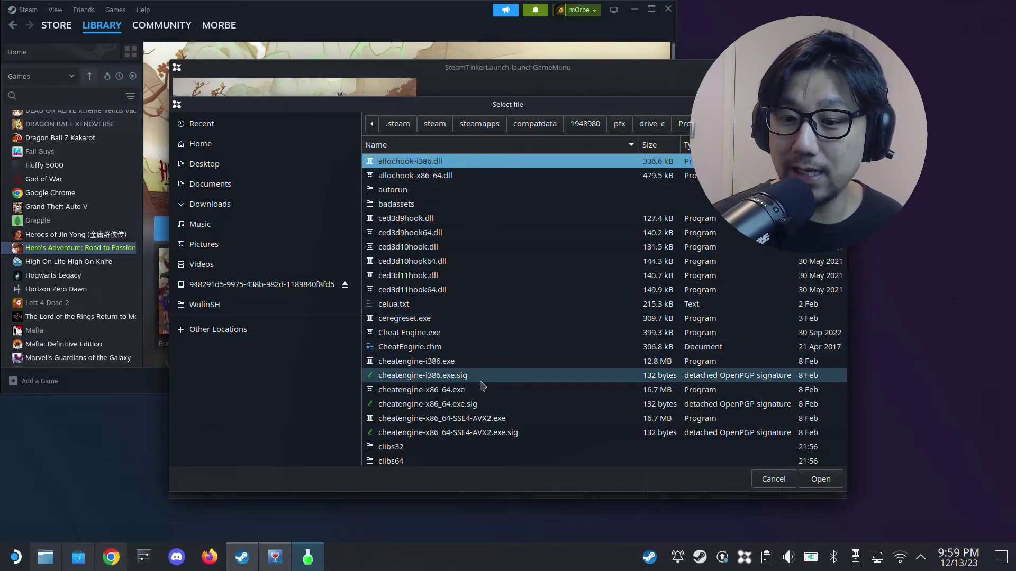
left_click(415, 392)
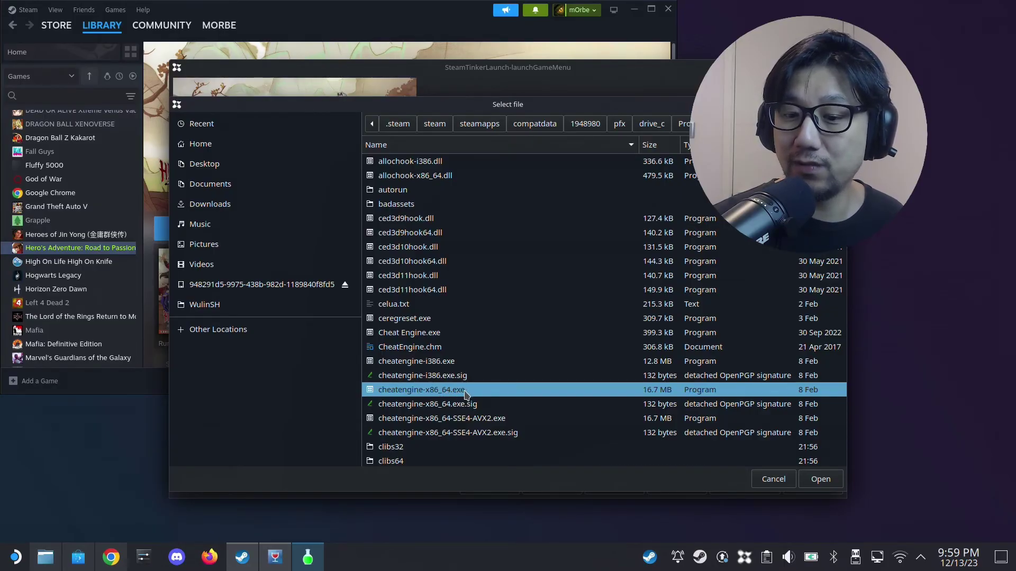
double_click(516, 390)
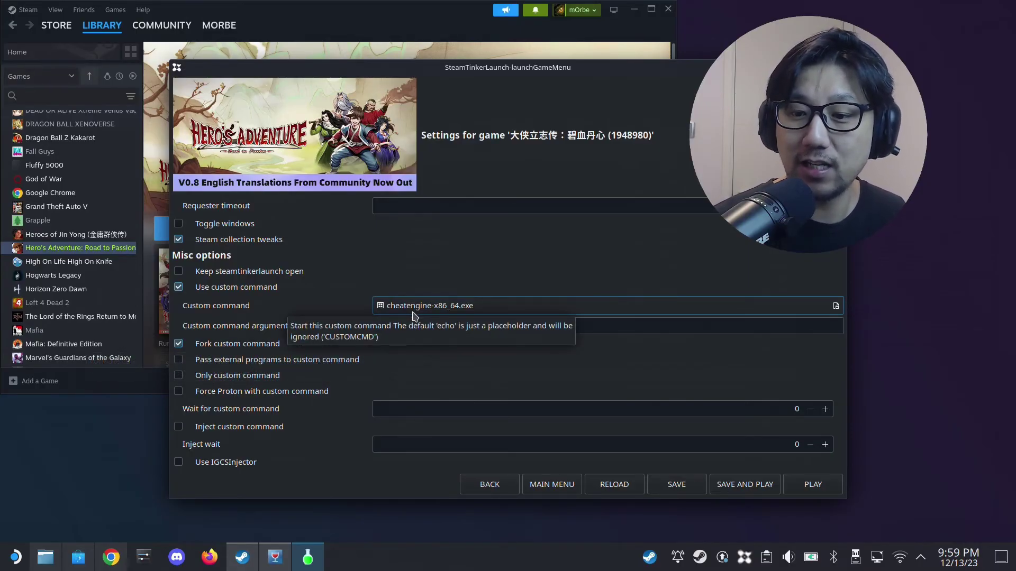
Save the settings and play, then minimize the Protontricks app-selection window.
left_click(736, 485)
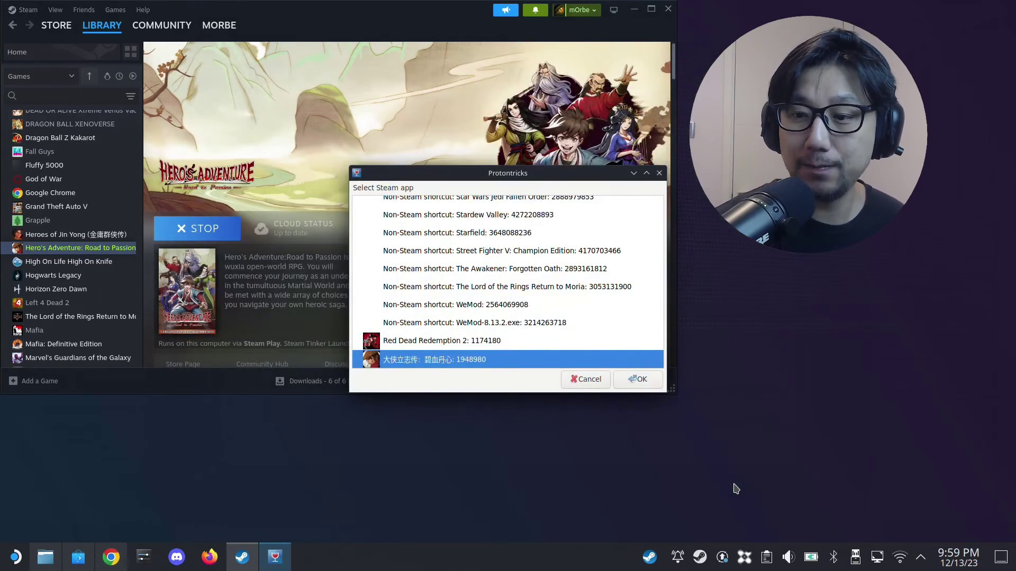
left_click(635, 173)
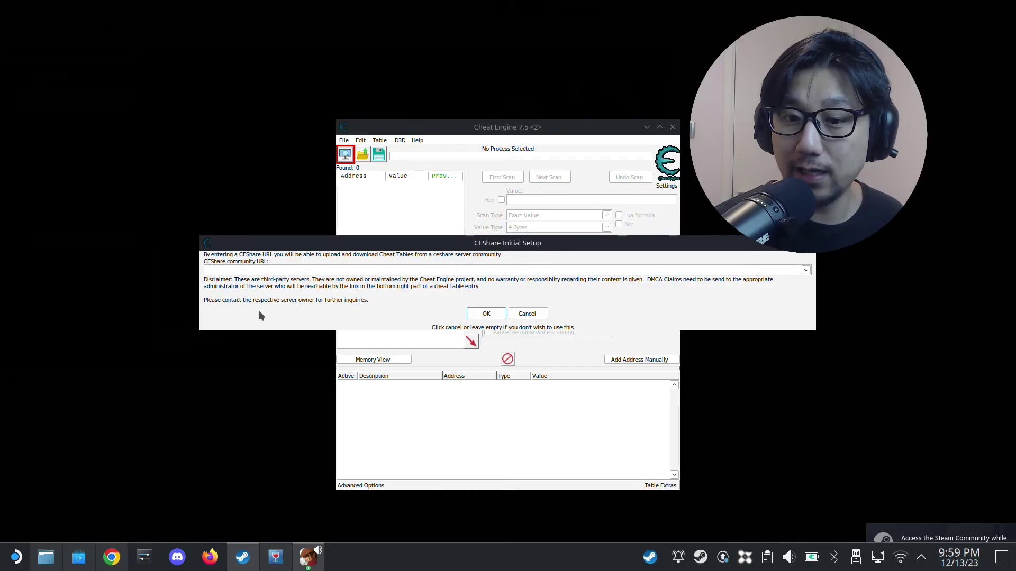
Dismiss the CEShare setup prompt, then start the game from its title screen via 風雲再起.
left_click(494, 315)
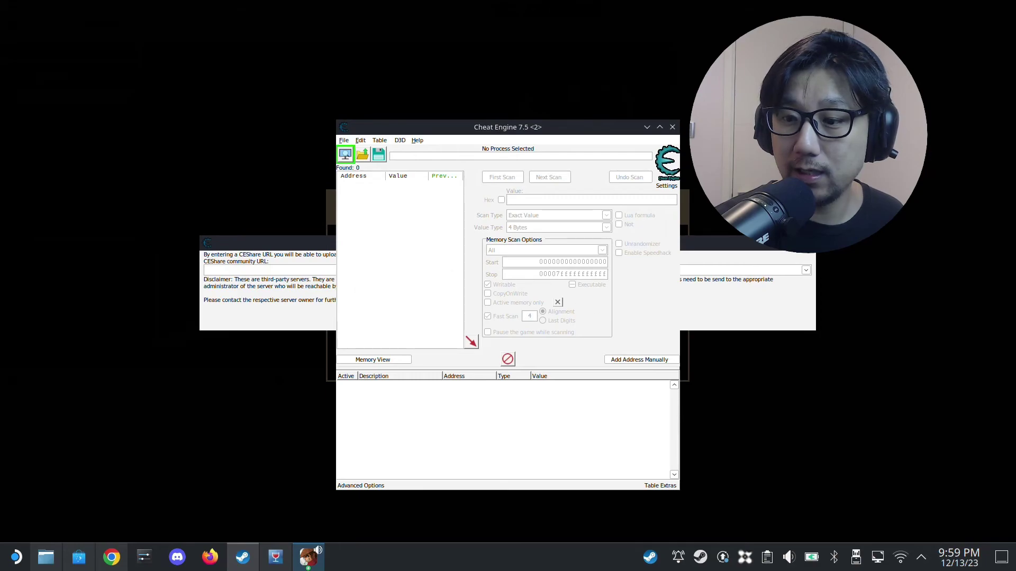
key("alt+Tab")
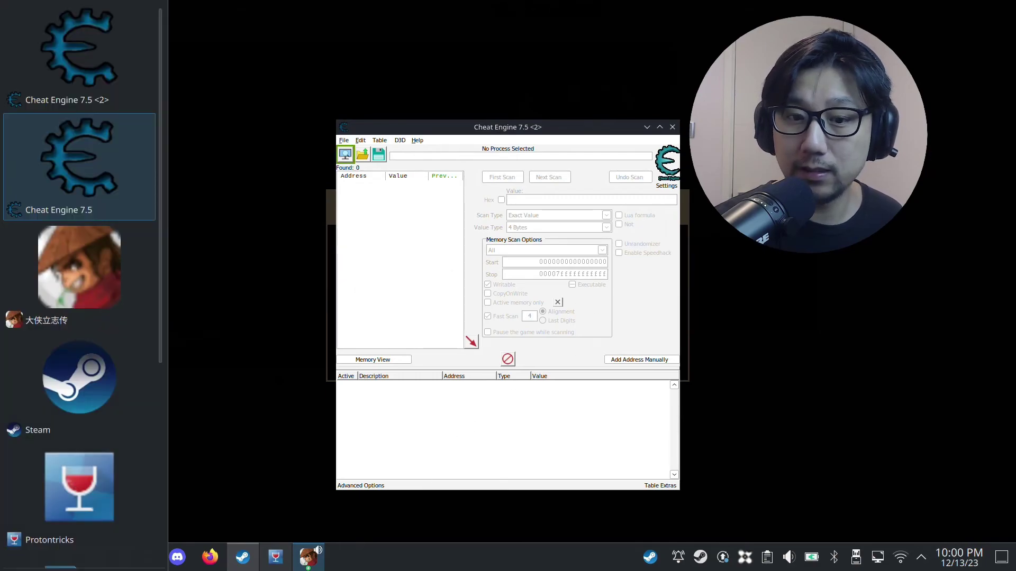
key("alt+Tab")
key("alt+Tab")
key("alt+Tab")
key("alt+Tab")
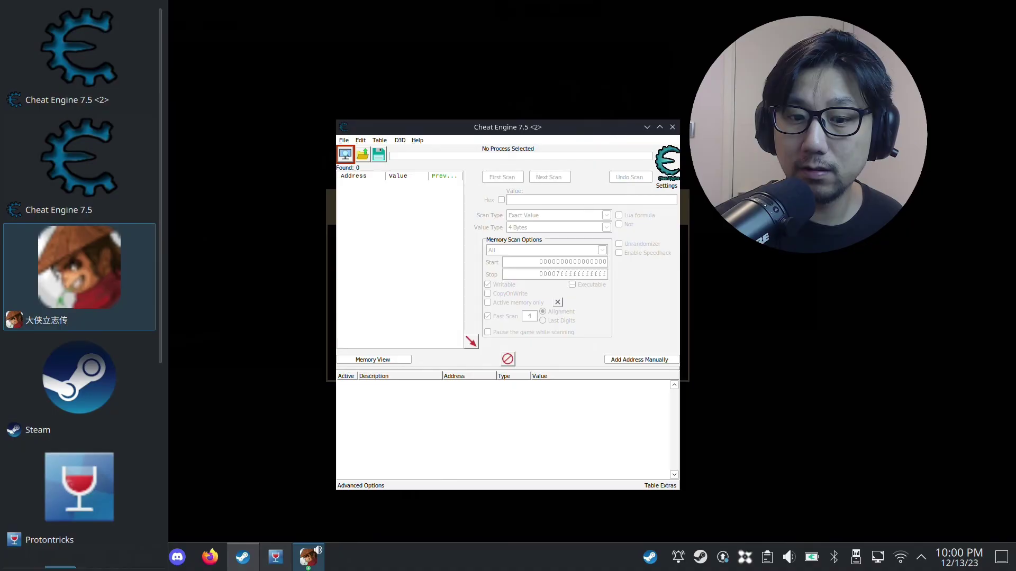
key("alt+Tab")
key("alt+Tab")
key("alt+Tab")
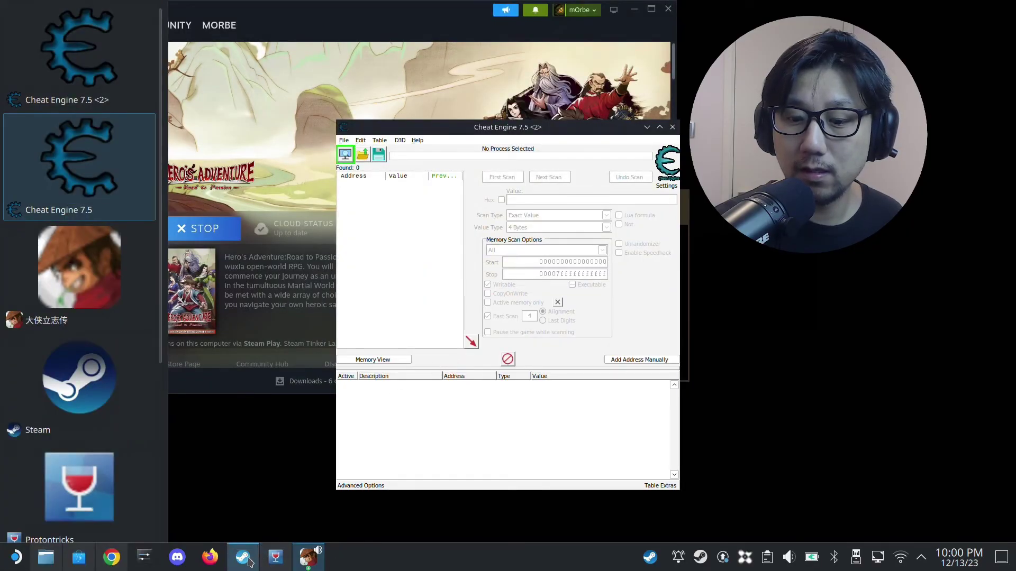
mouse_move(262, 558)
key("alt+Tab")
key("alt+Tab")
key("alt+Tab")
key("alt+Tab")
key("alt+Tab")
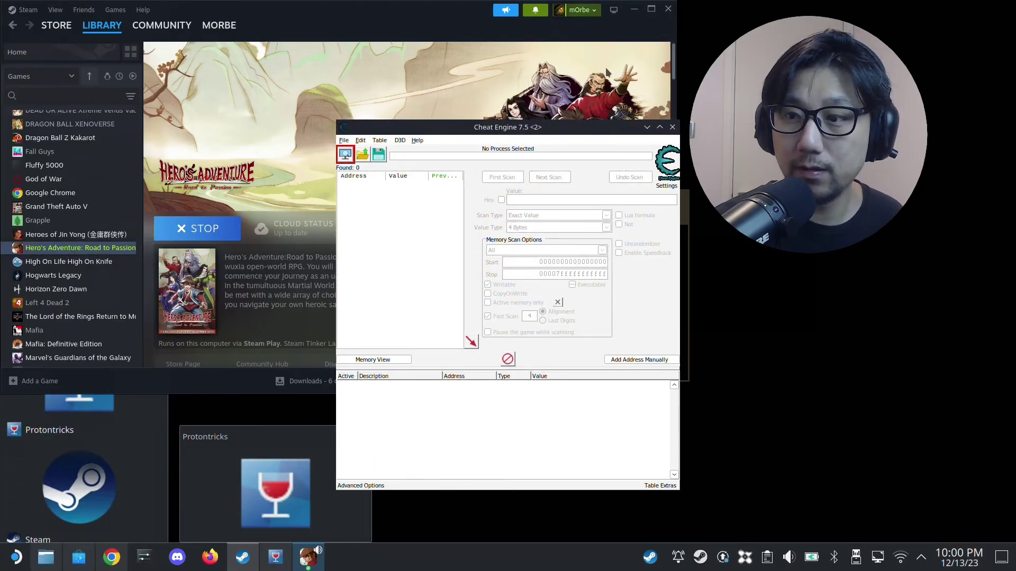
key("alt+Tab")
key("alt+Tab")
key("alt+Tab")
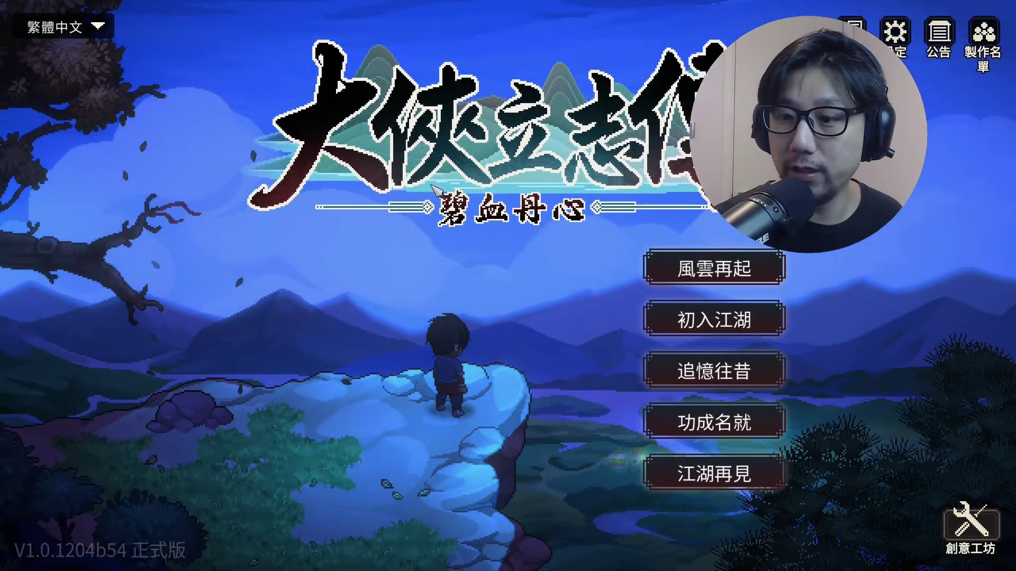
left_click(691, 278)
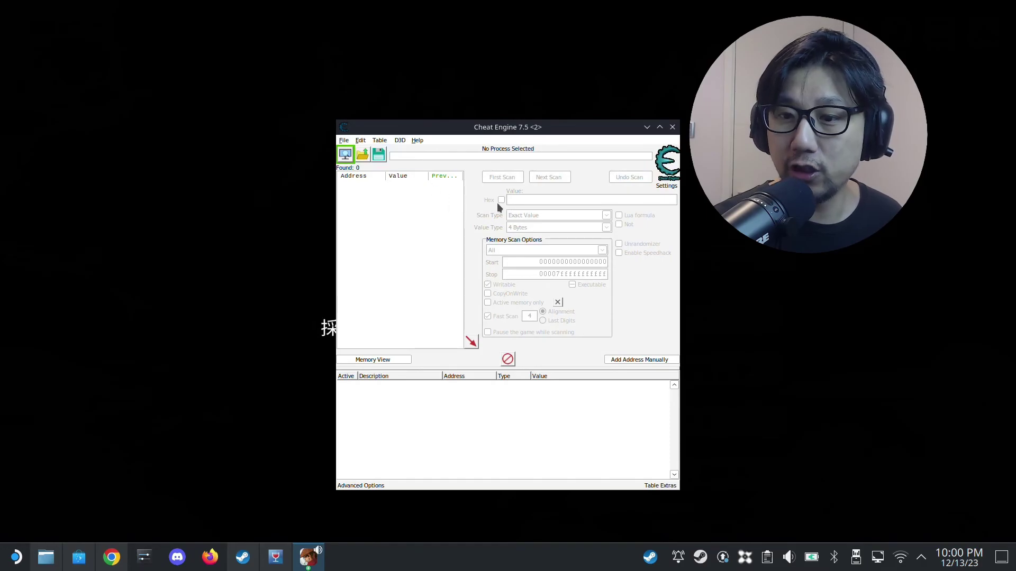
Attach Cheat Engine to Hero's Adventure's process from the Process List.
left_click(344, 157)
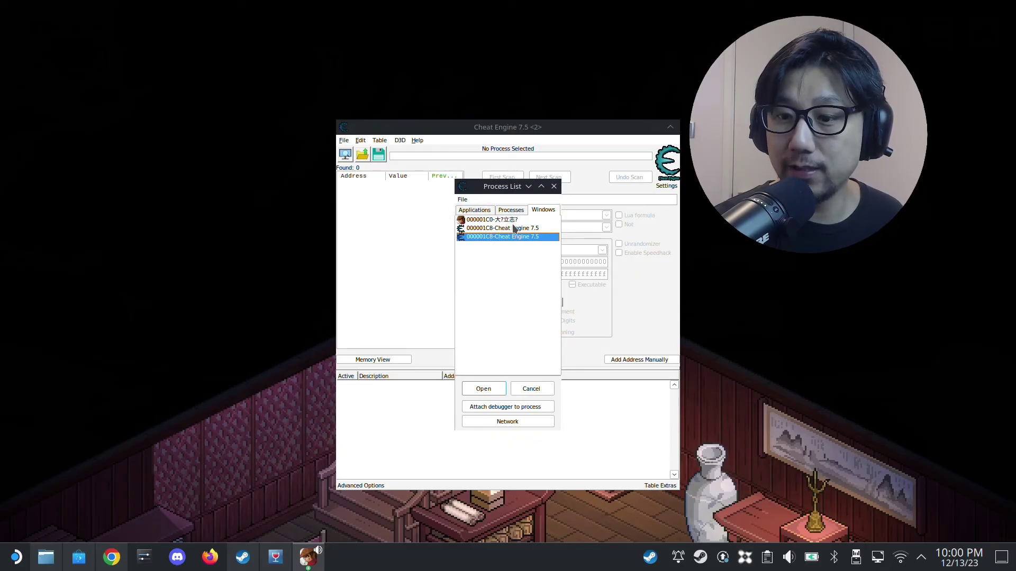
left_click(479, 220)
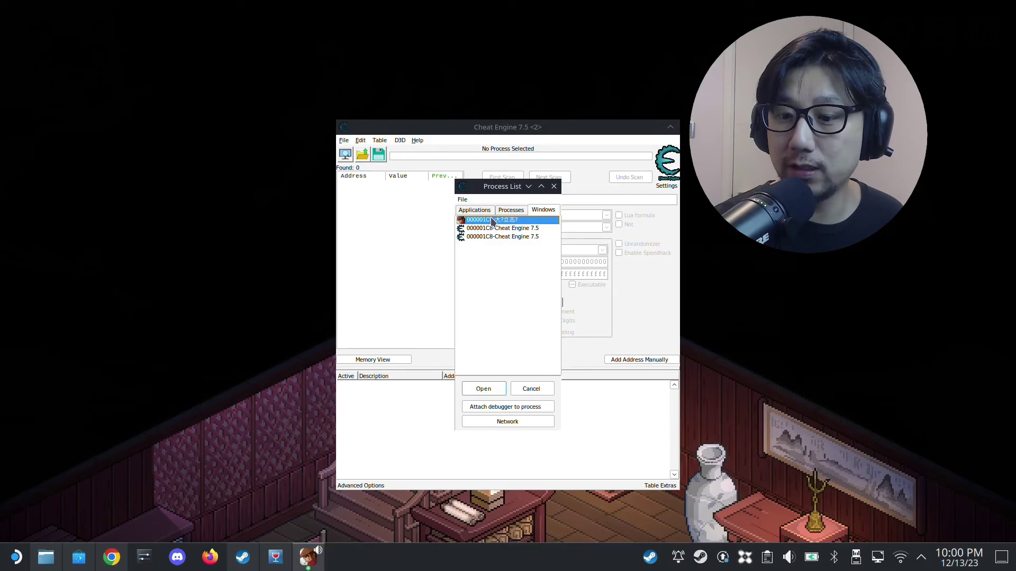
double_click(494, 221)
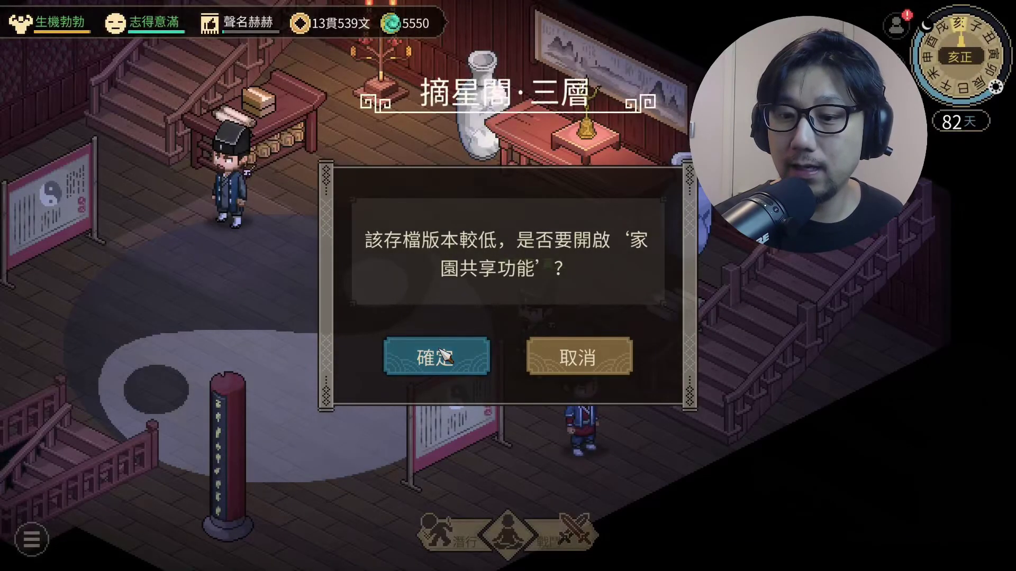
Accept the save prompt, walk to the wolf 嘯月, and open its 餵食 feeding panel.
left_click(441, 352)
left_click(332, 346)
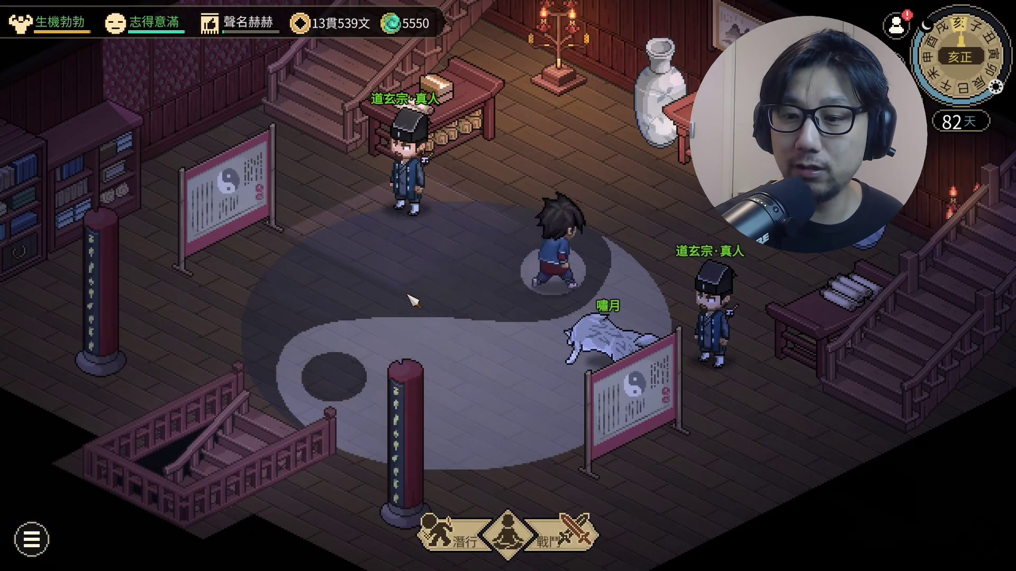
left_click(410, 300)
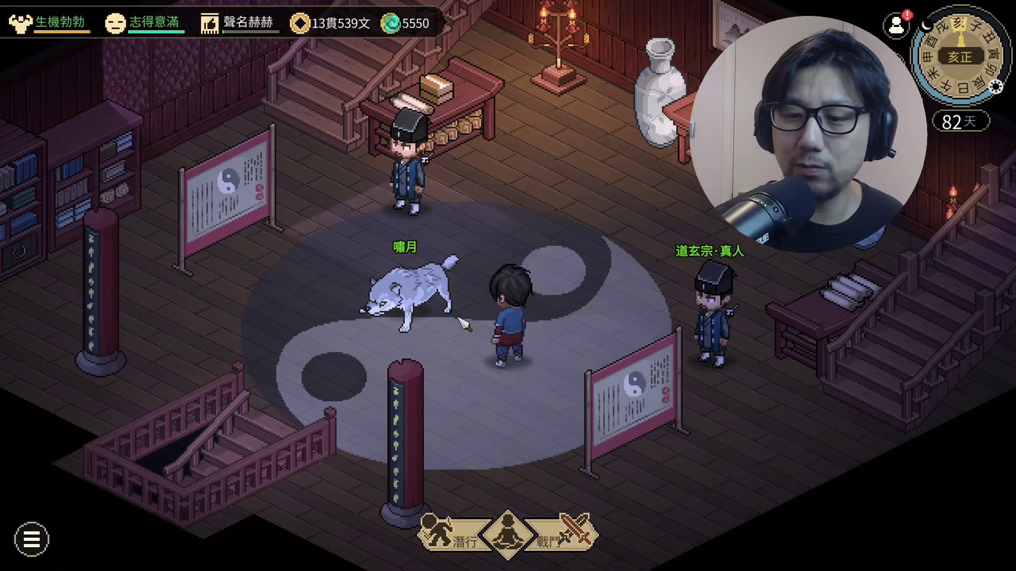
left_click(414, 302)
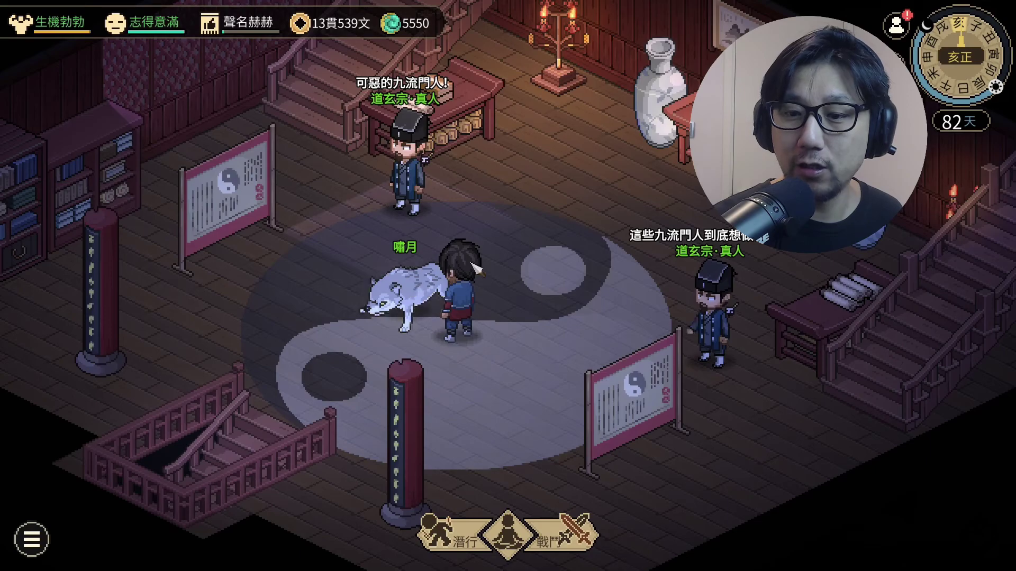
left_click(412, 291)
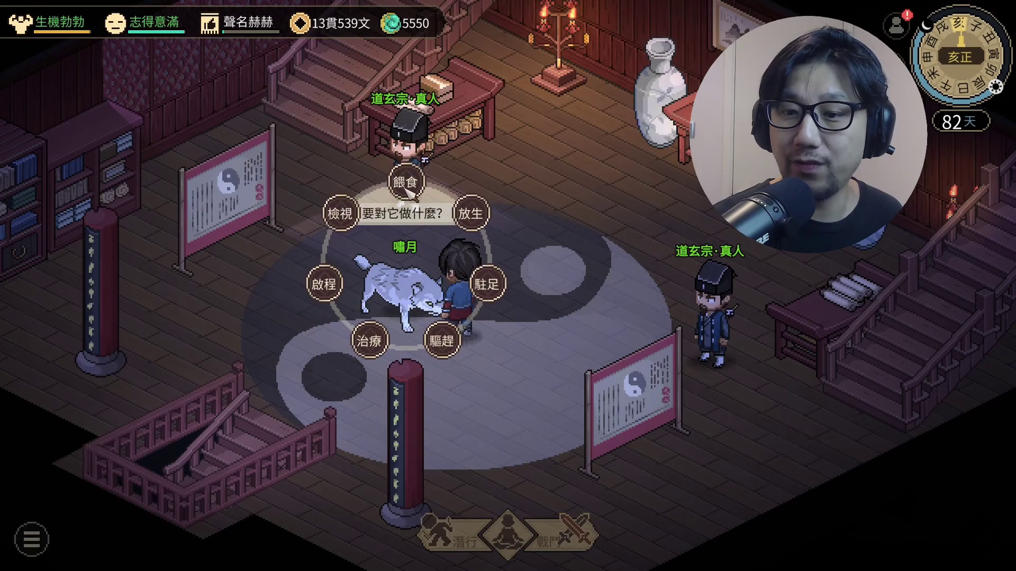
left_click(406, 183)
mouse_move(337, 244)
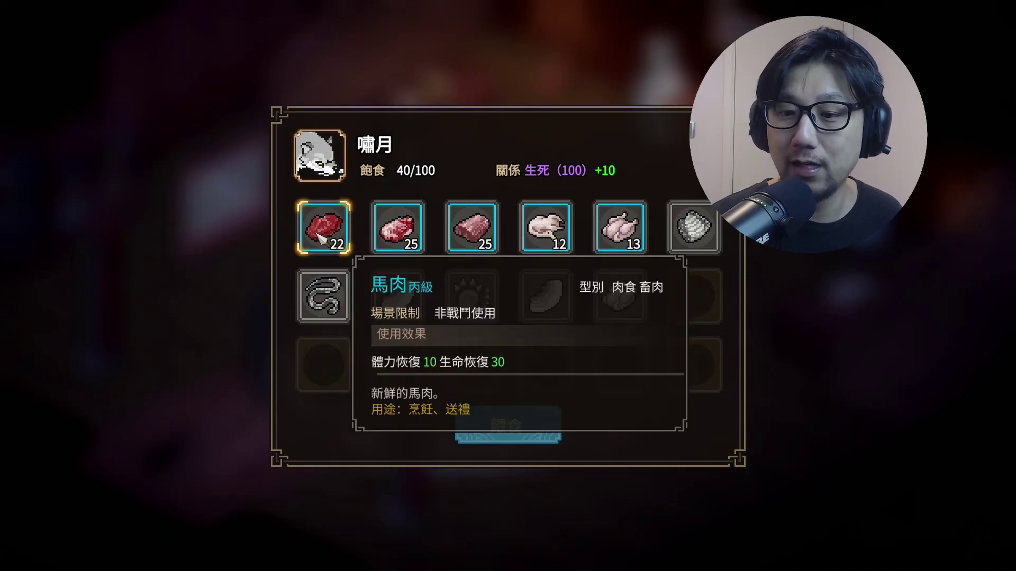
key("alt+Tab")
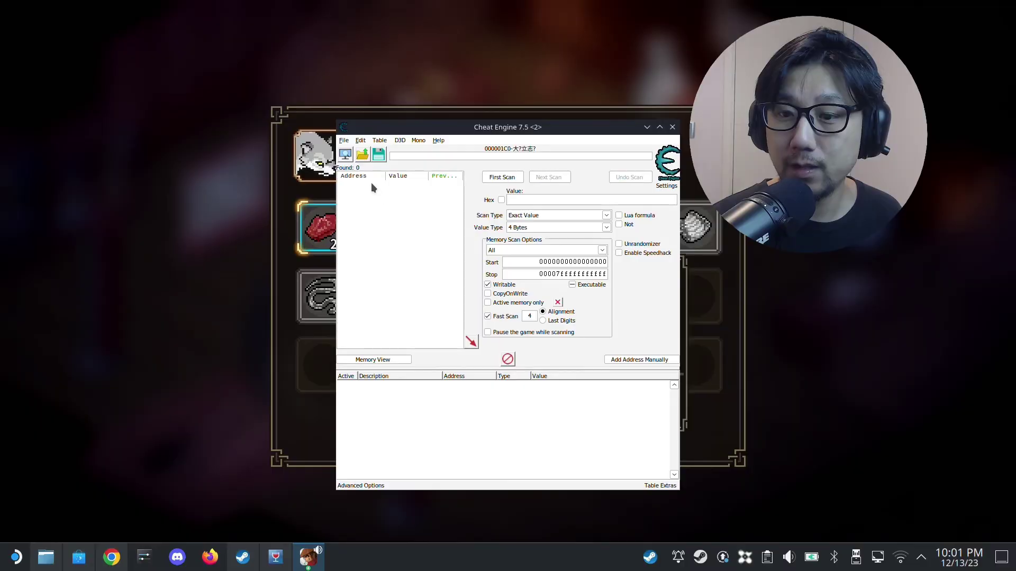
First-scan for value 22, then feed the wolf one horse meat in the game.
left_click(521, 200)
type("22")
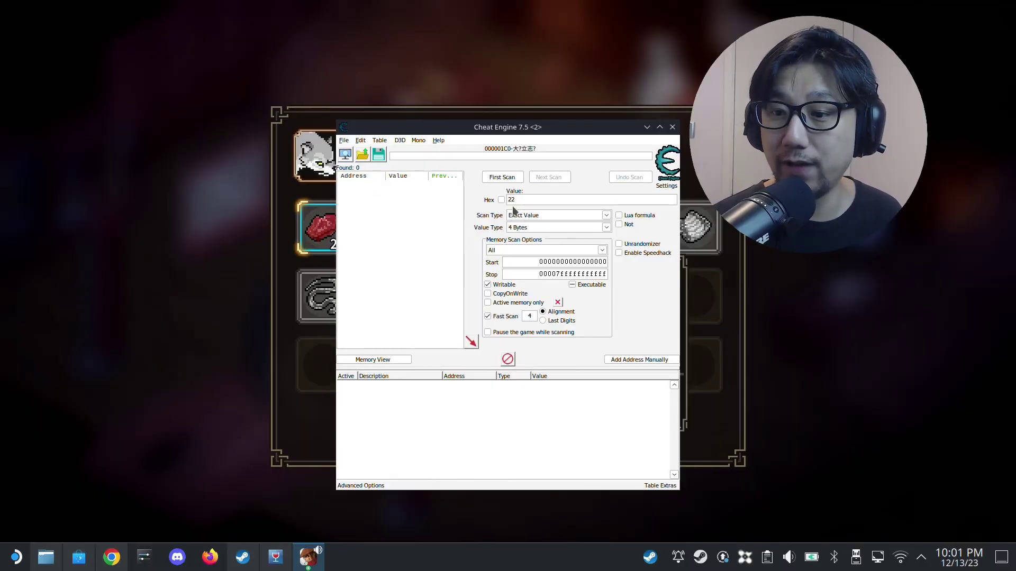
left_click(519, 180)
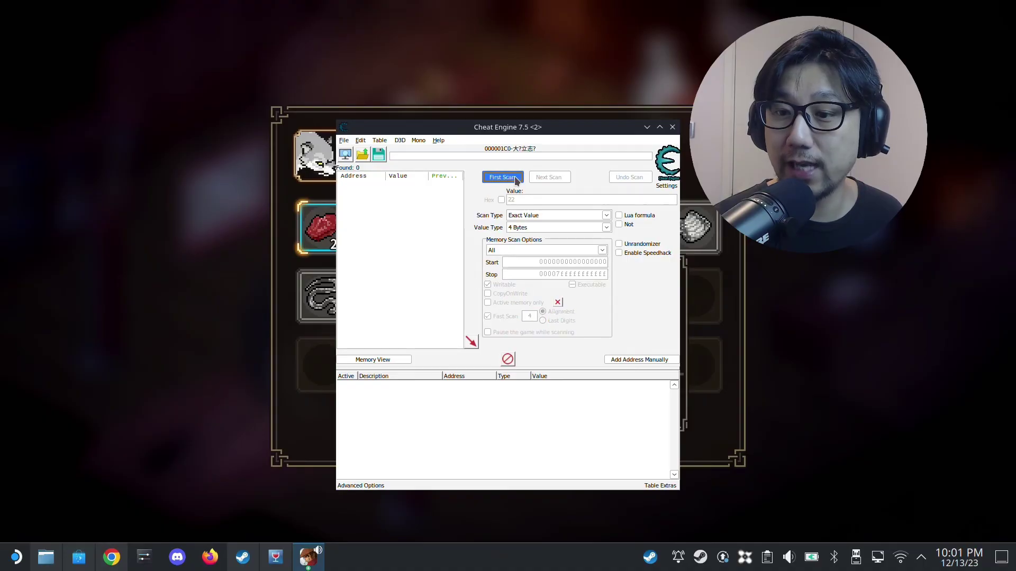
mouse_move(460, 182)
left_mouse_down()
mouse_move(464, 318)
mouse_move(455, 311)
mouse_move(460, 179)
left_mouse_up()
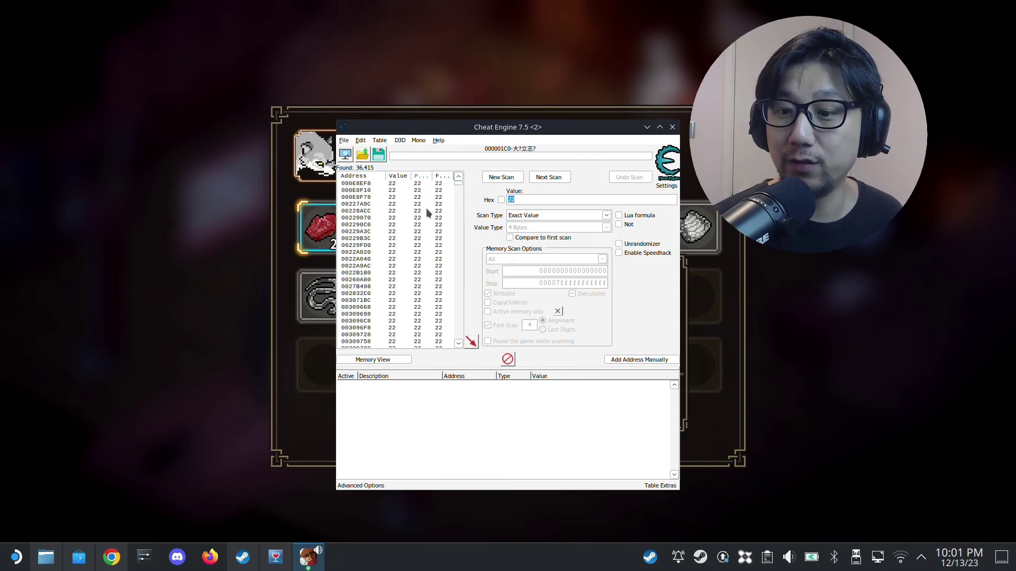
left_click(286, 294)
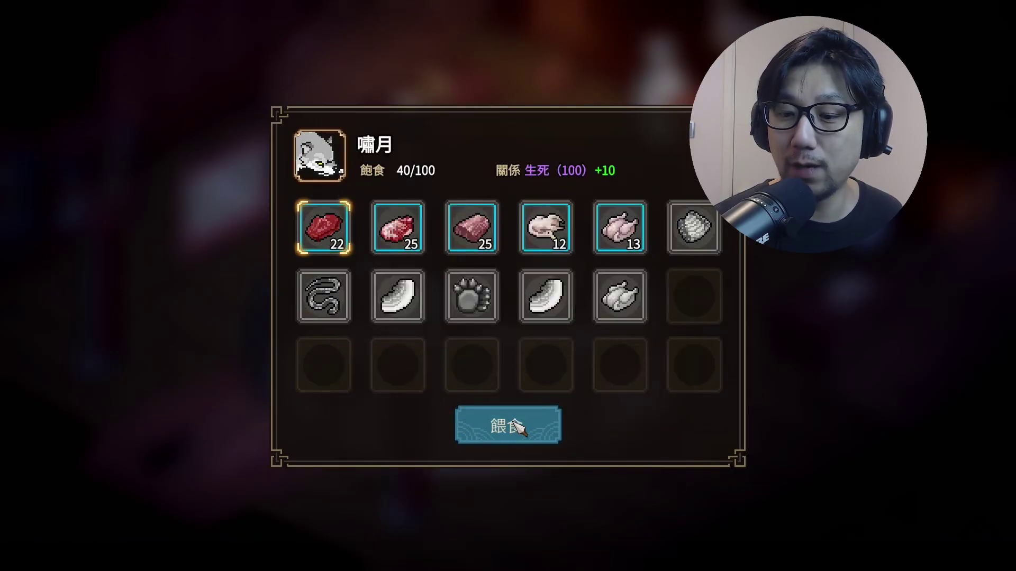
left_click(512, 421)
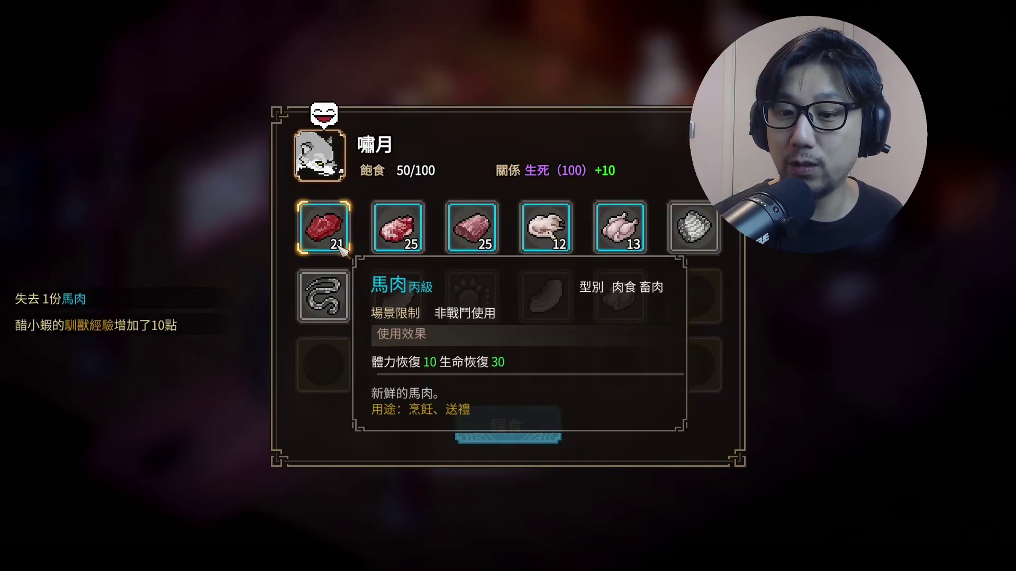
key("alt+Tab")
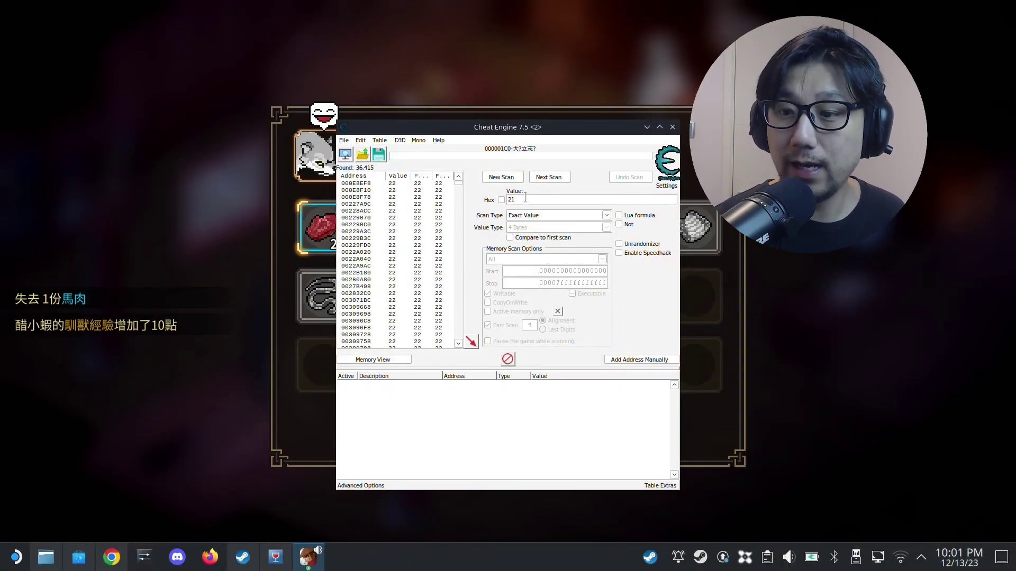
Next-scan for 21, add the single address 17D9482E0 to the table, and edit its value.
left_click(553, 178)
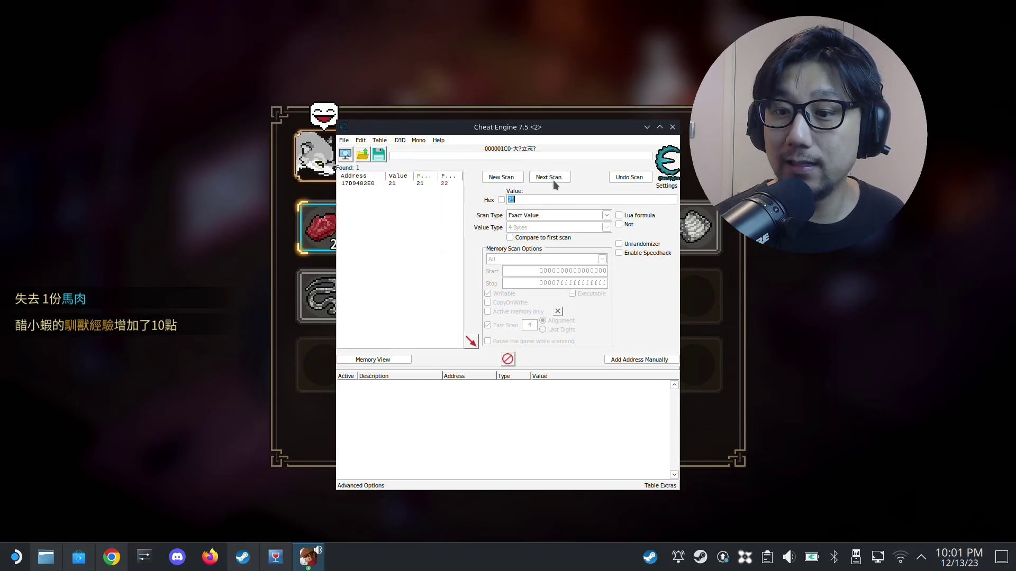
left_click(367, 186)
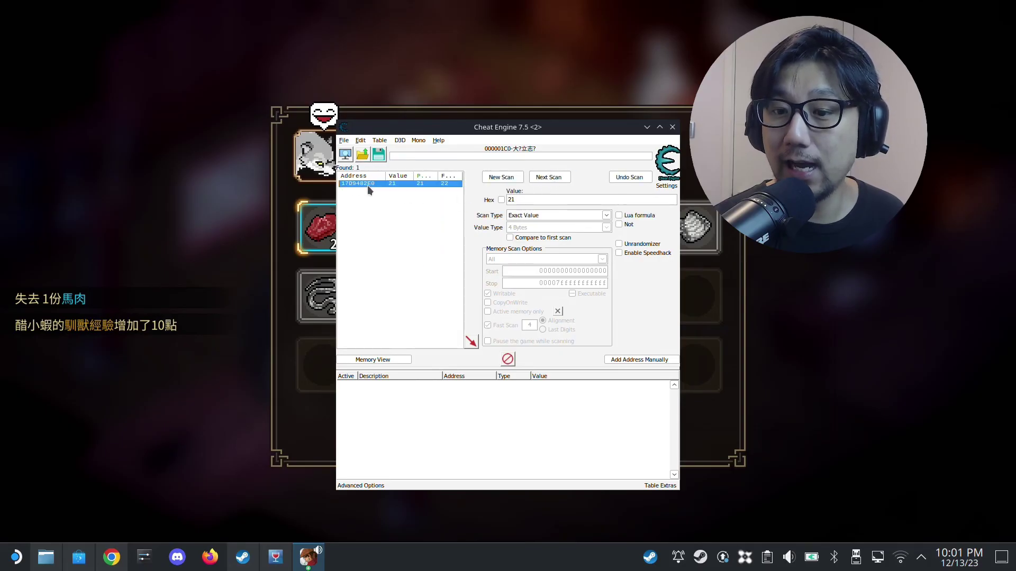
double_click(451, 185)
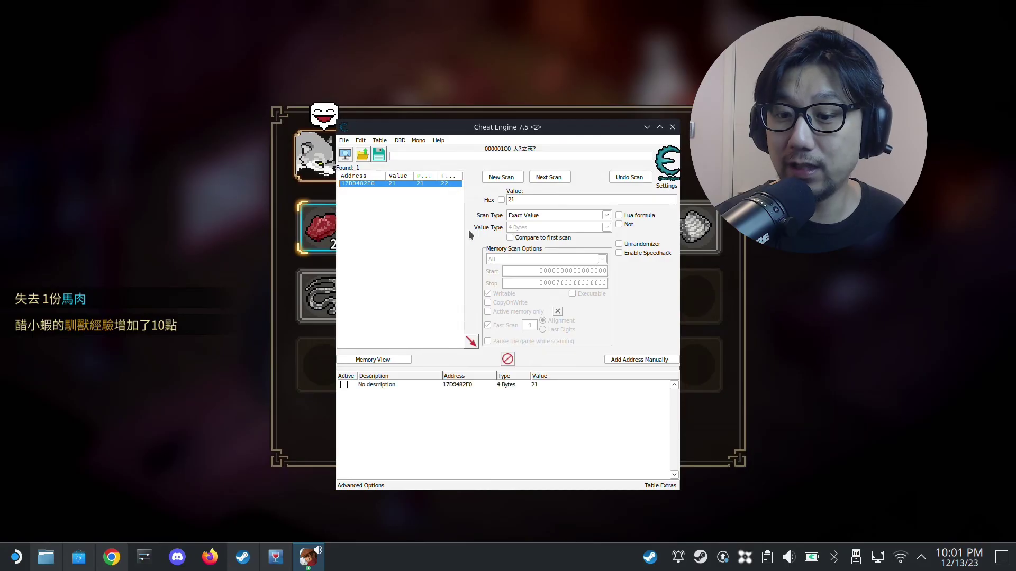
left_click(550, 388)
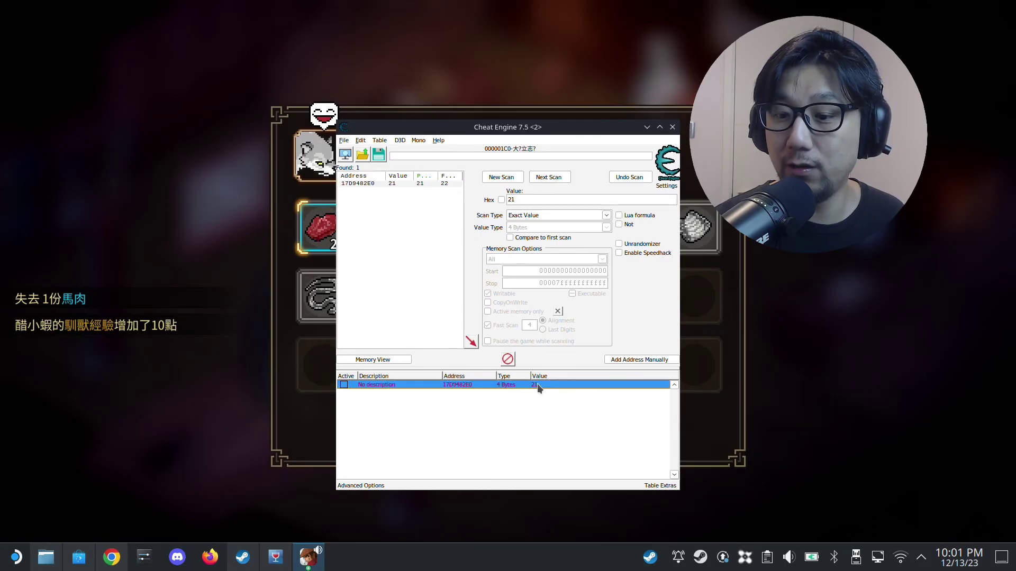
double_click(537, 383)
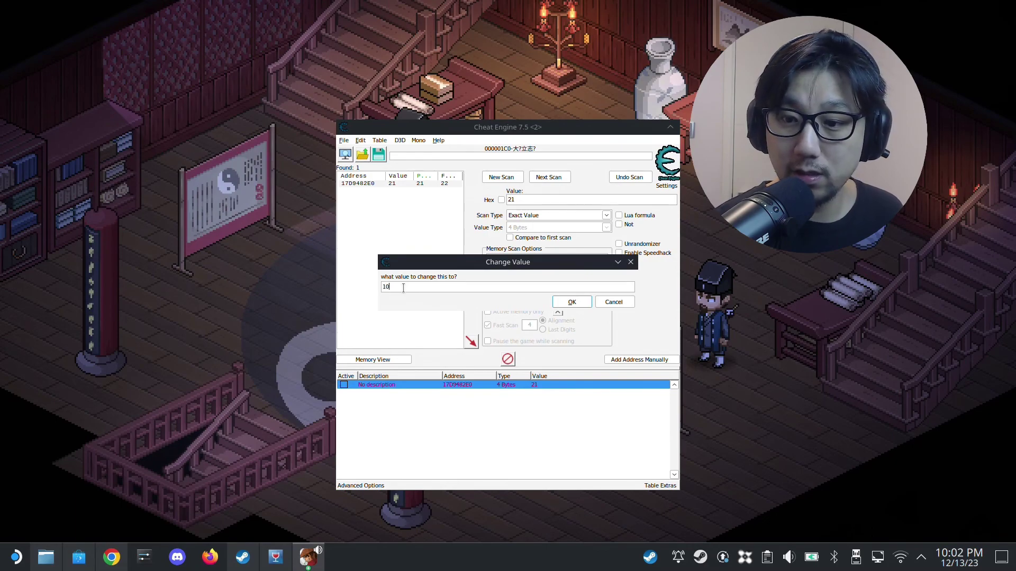
Apply 100 as the horse meat count and feed the wolf 嘯月 until it reaches 100/100.
left_click(574, 305)
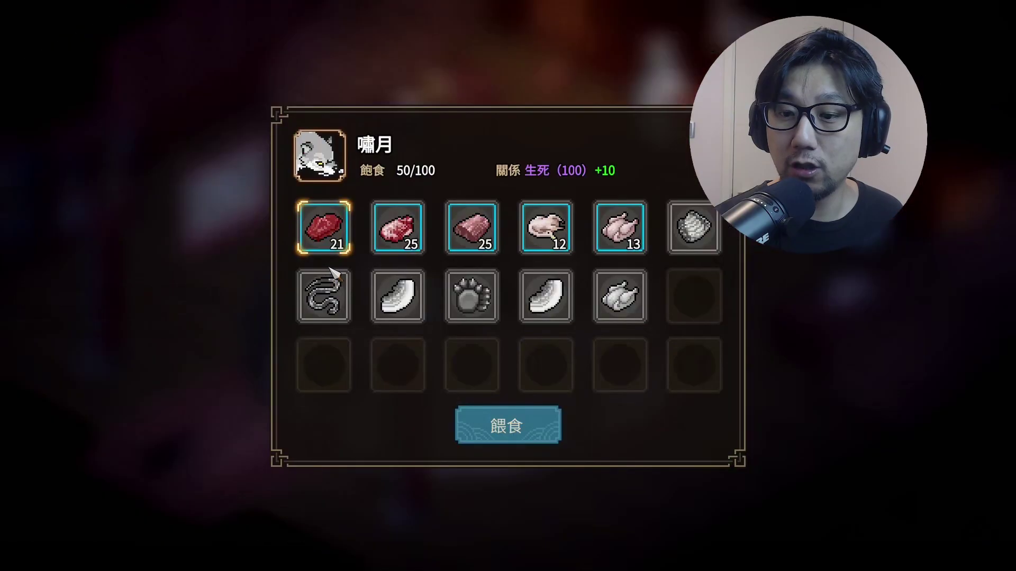
mouse_move(331, 243)
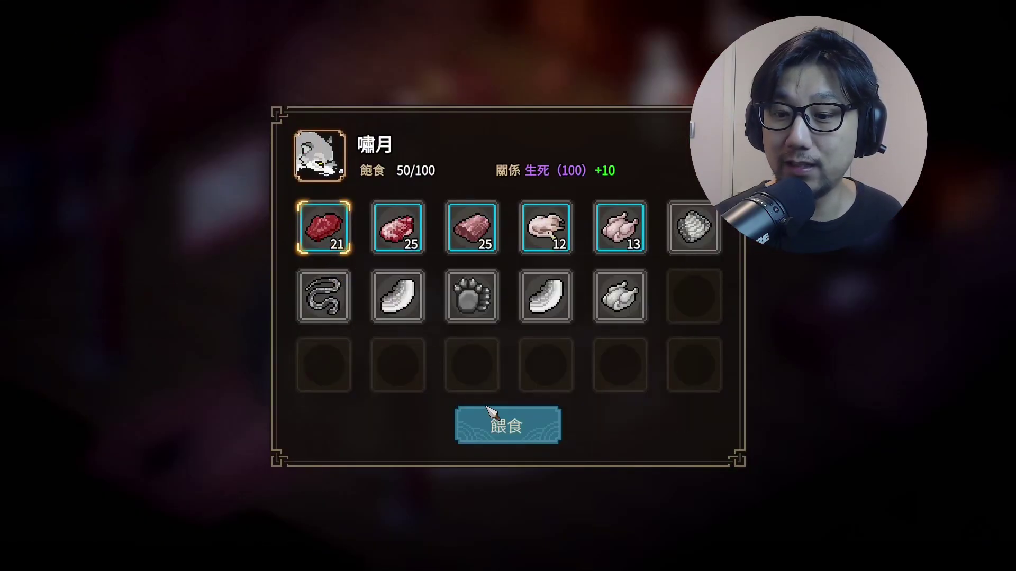
left_click(505, 423)
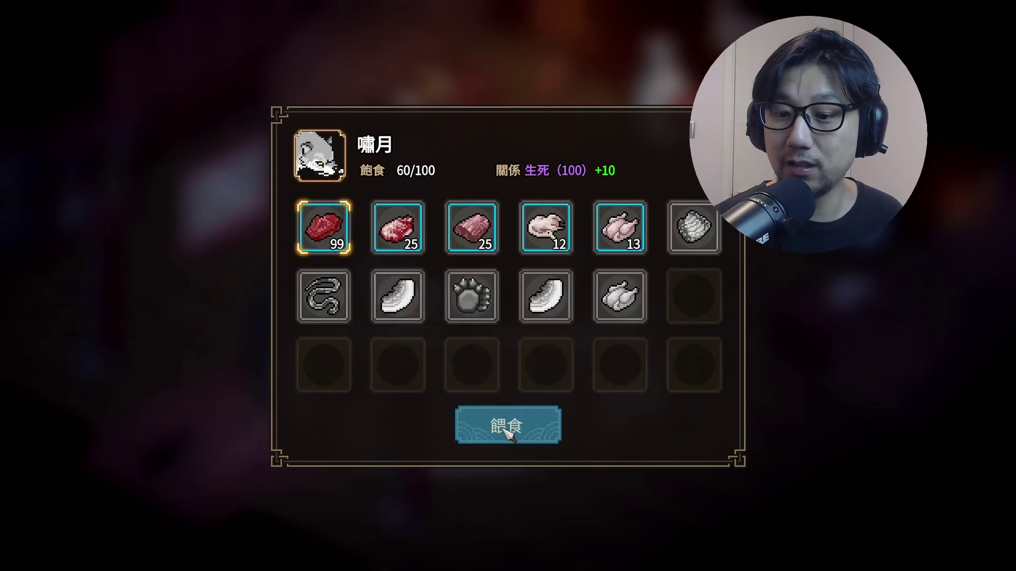
mouse_move(332, 260)
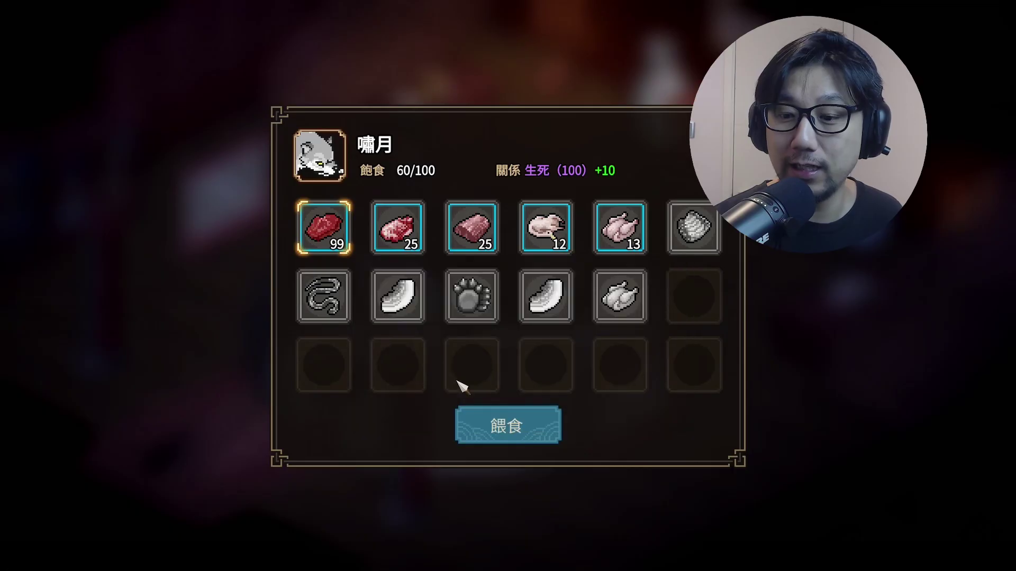
left_click(503, 425)
left_click(503, 425)
left_click(502, 425)
left_click(503, 425)
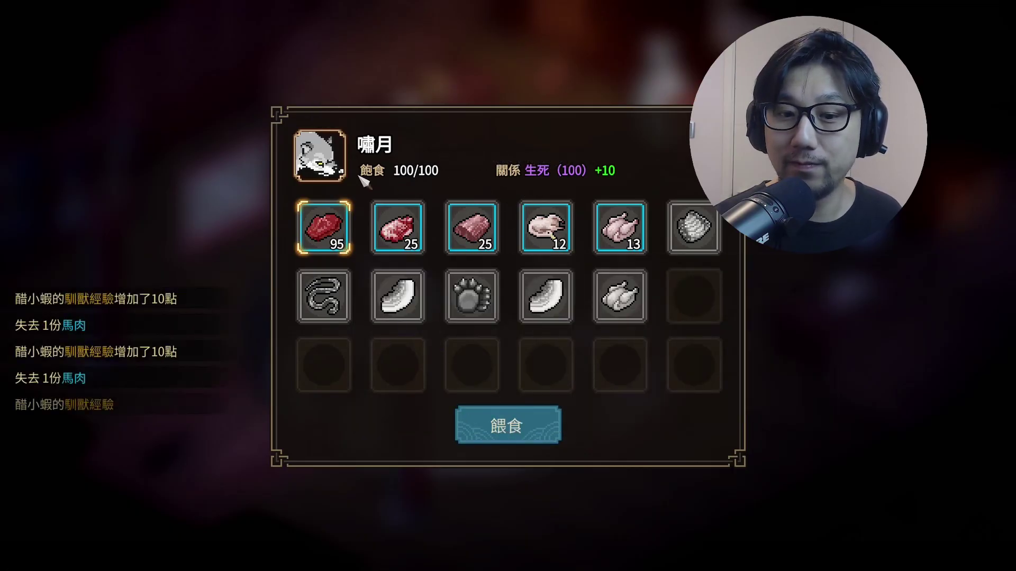
Check in Cheat Engine that the horse meat stack reads 95, then close the game's feeding panel.
key("alt+Tab")
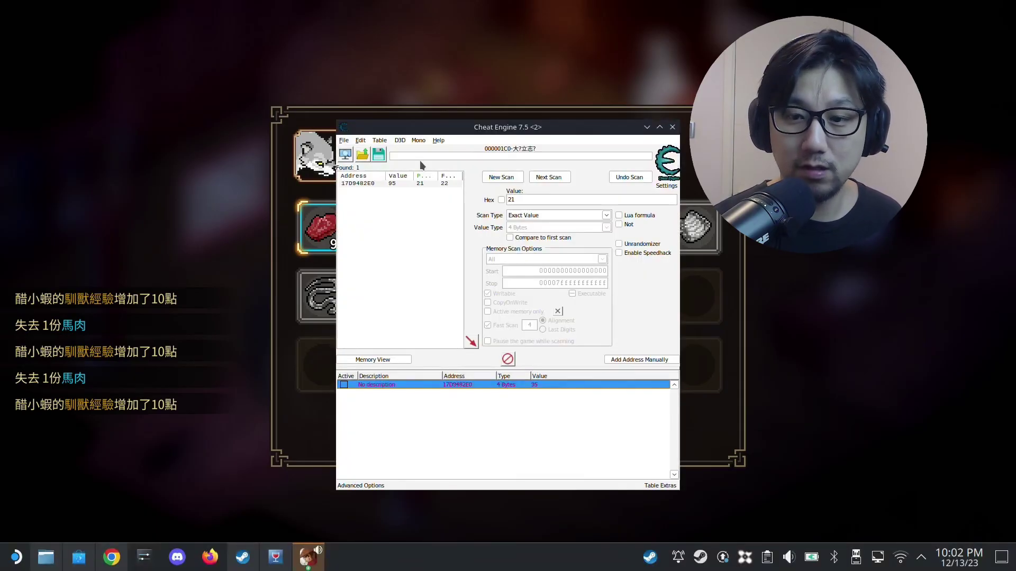
key("alt+Tab")
key("Escape")
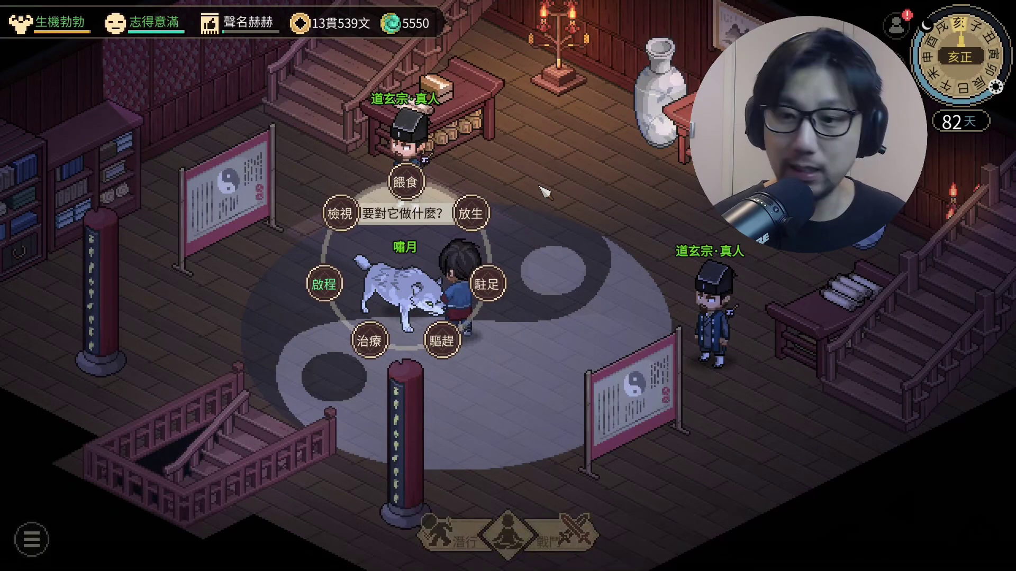
Close Cheat Engine, answer Yes to saving the table, then cancel the Save file as dialog.
key("alt+Tab")
left_click(672, 127)
left_click(471, 310)
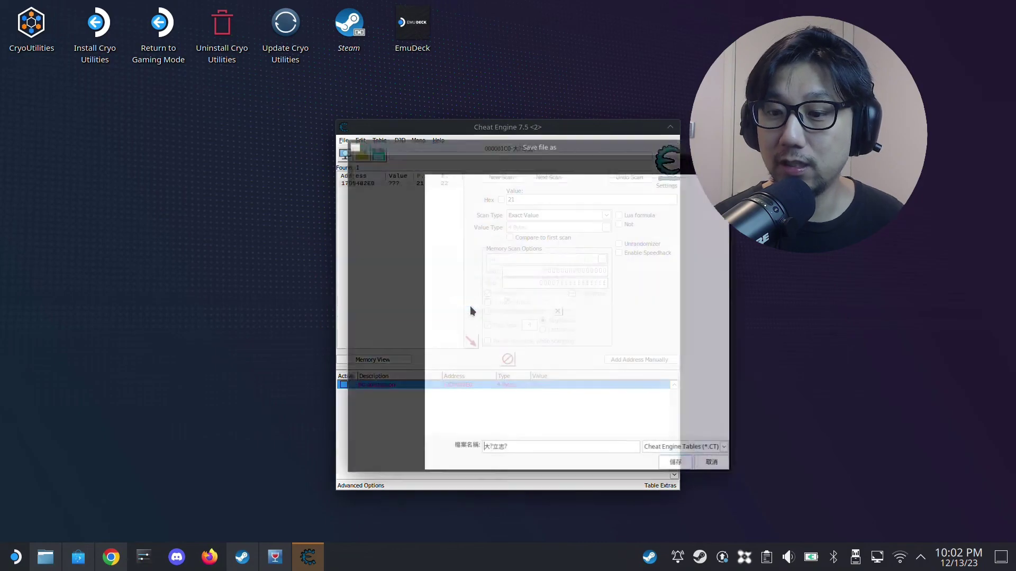
left_click(717, 474)
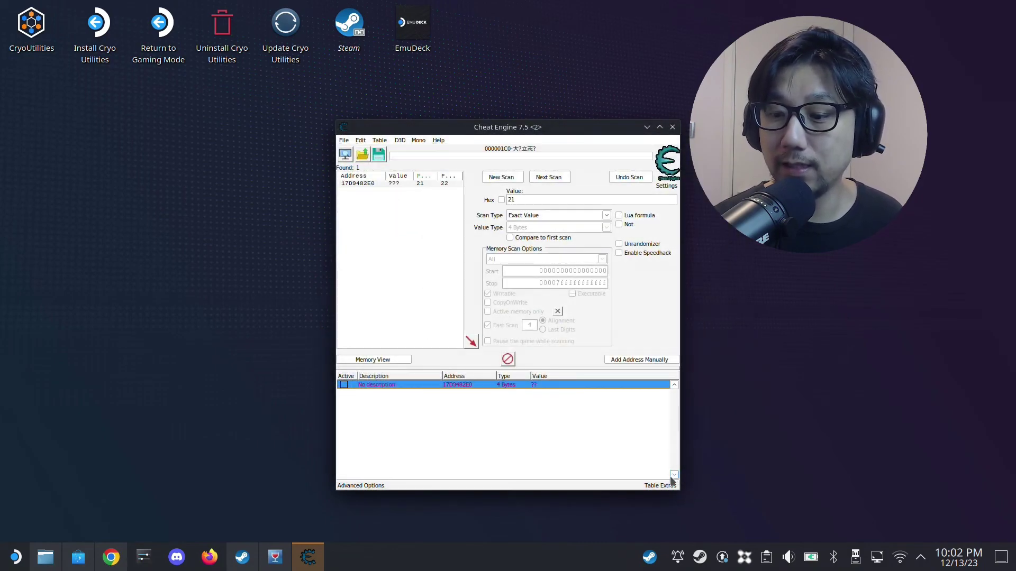